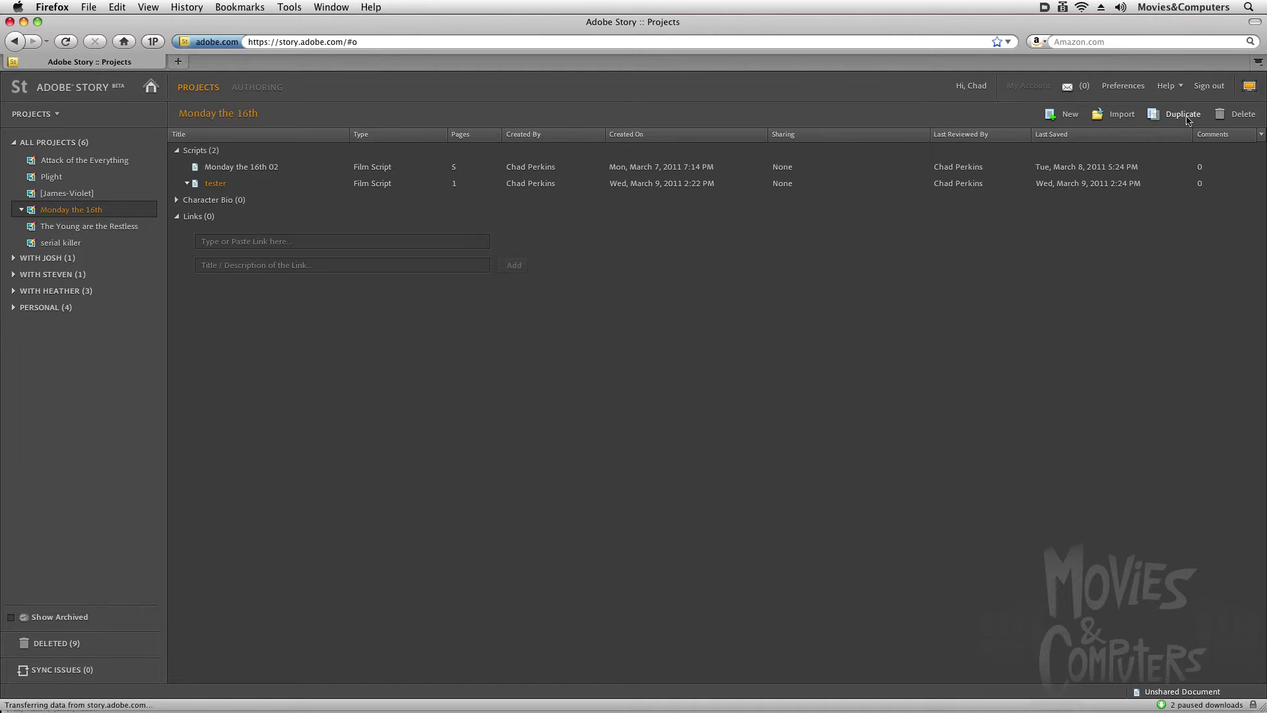
- Delete the tester script from the Monday the 16th project
click(1230, 114)
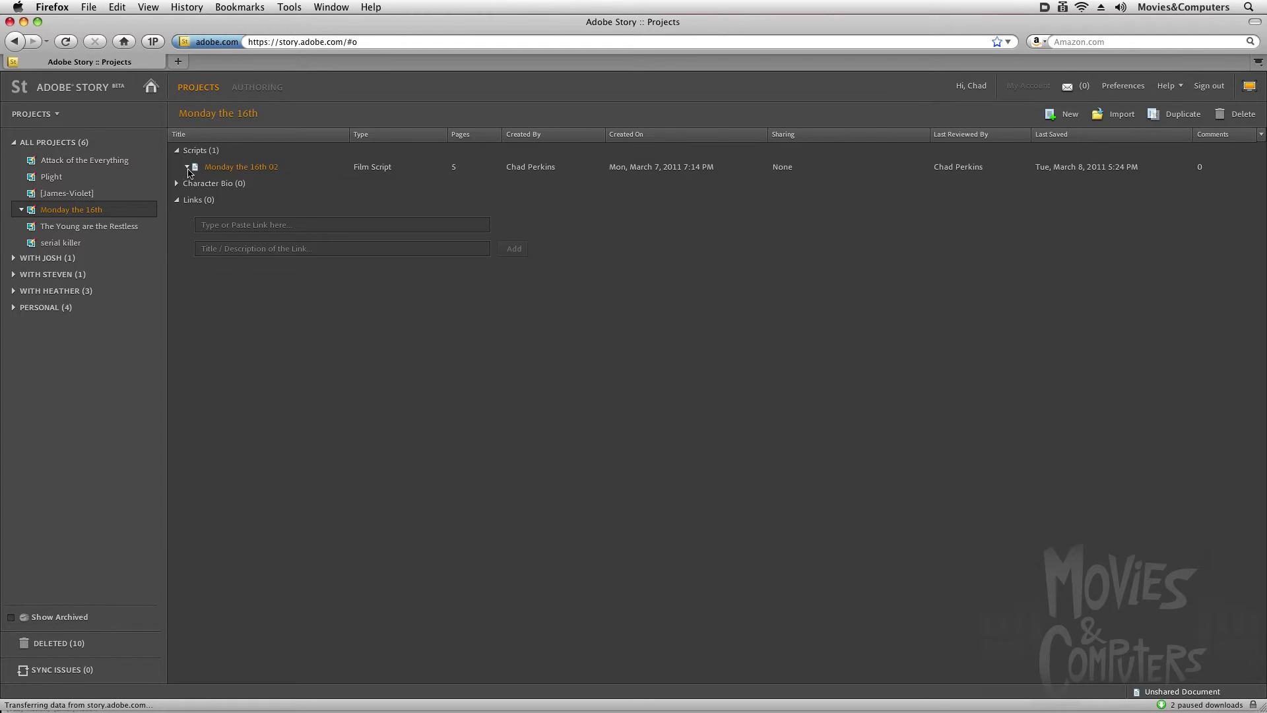
click(188, 169)
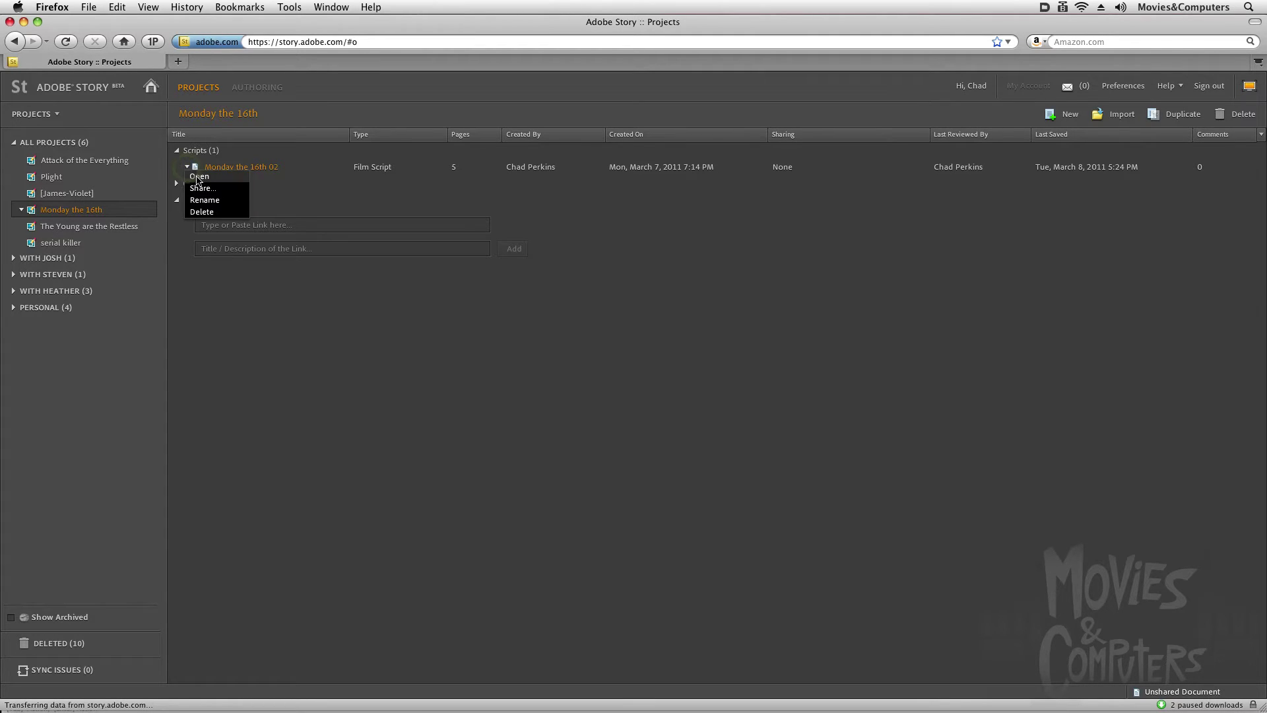
click(202, 189)
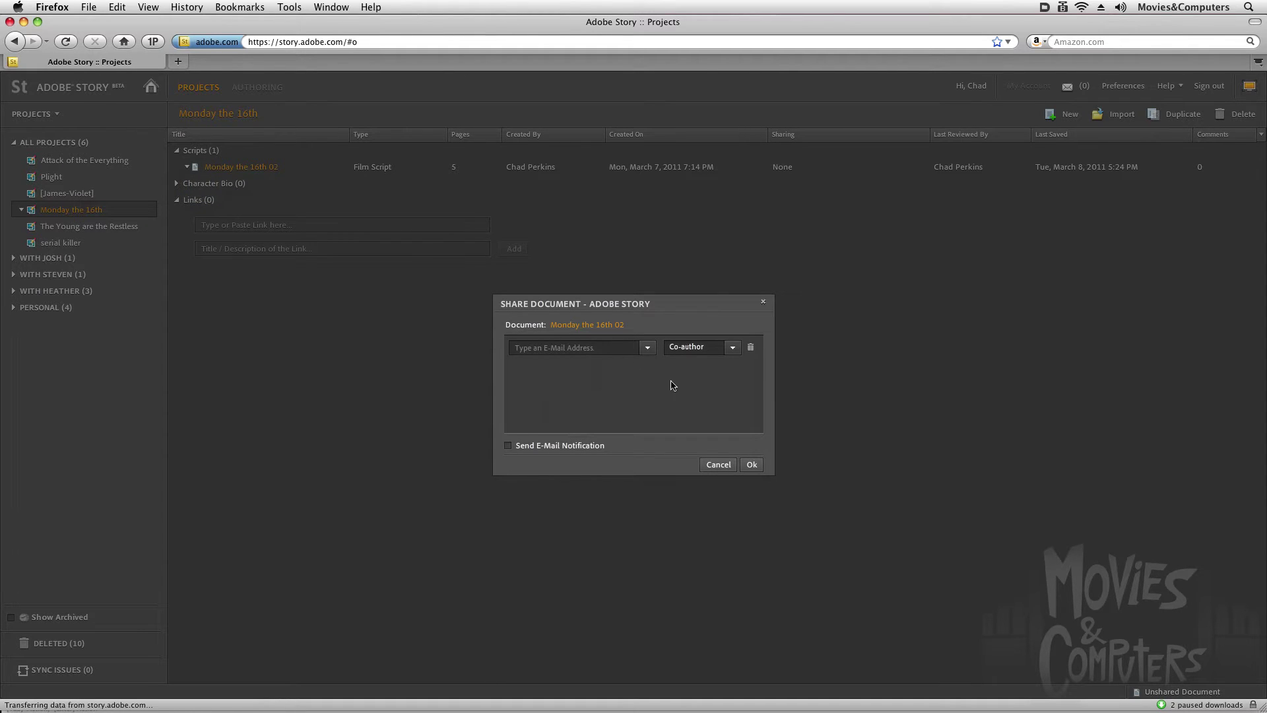
click(731, 354)
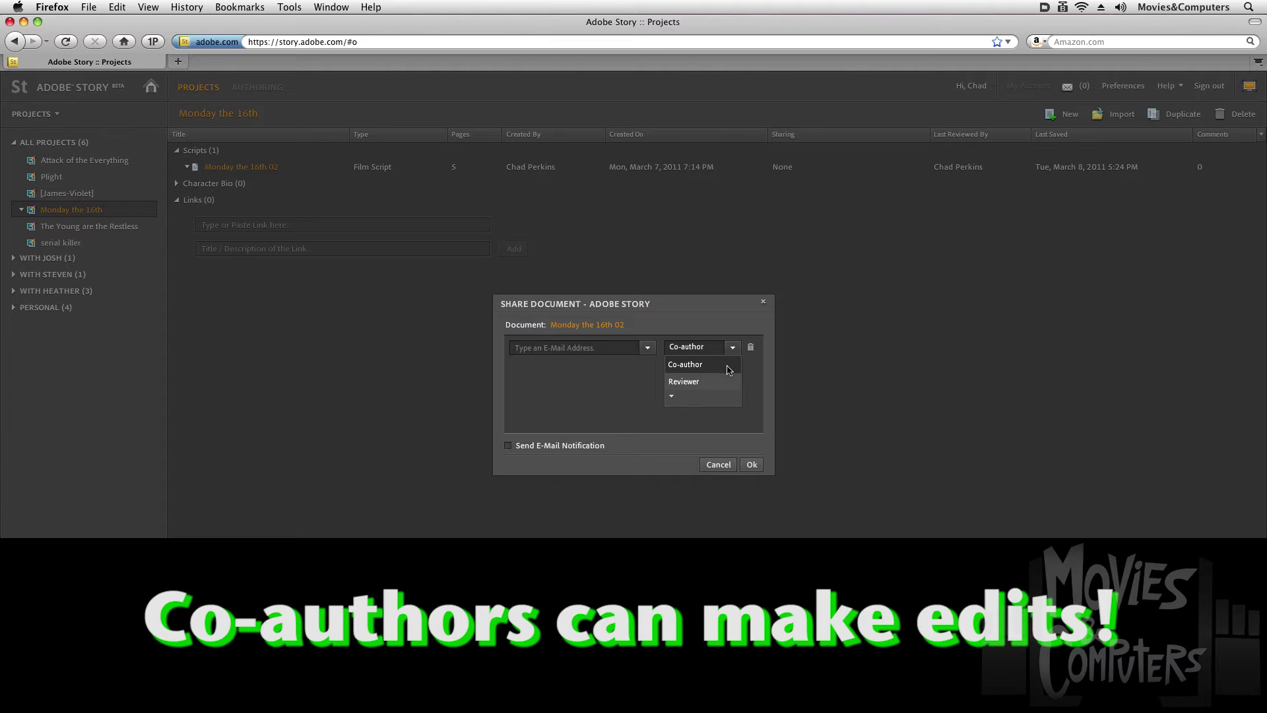
click(716, 400)
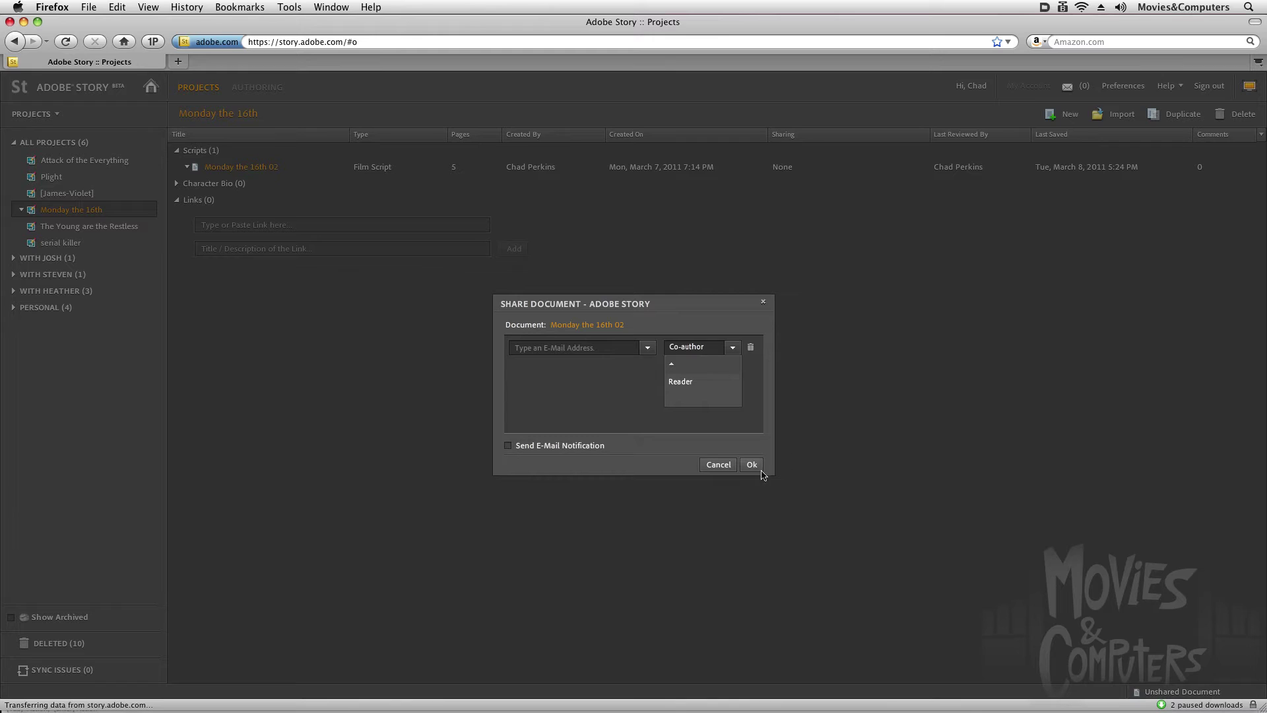
click(718, 465)
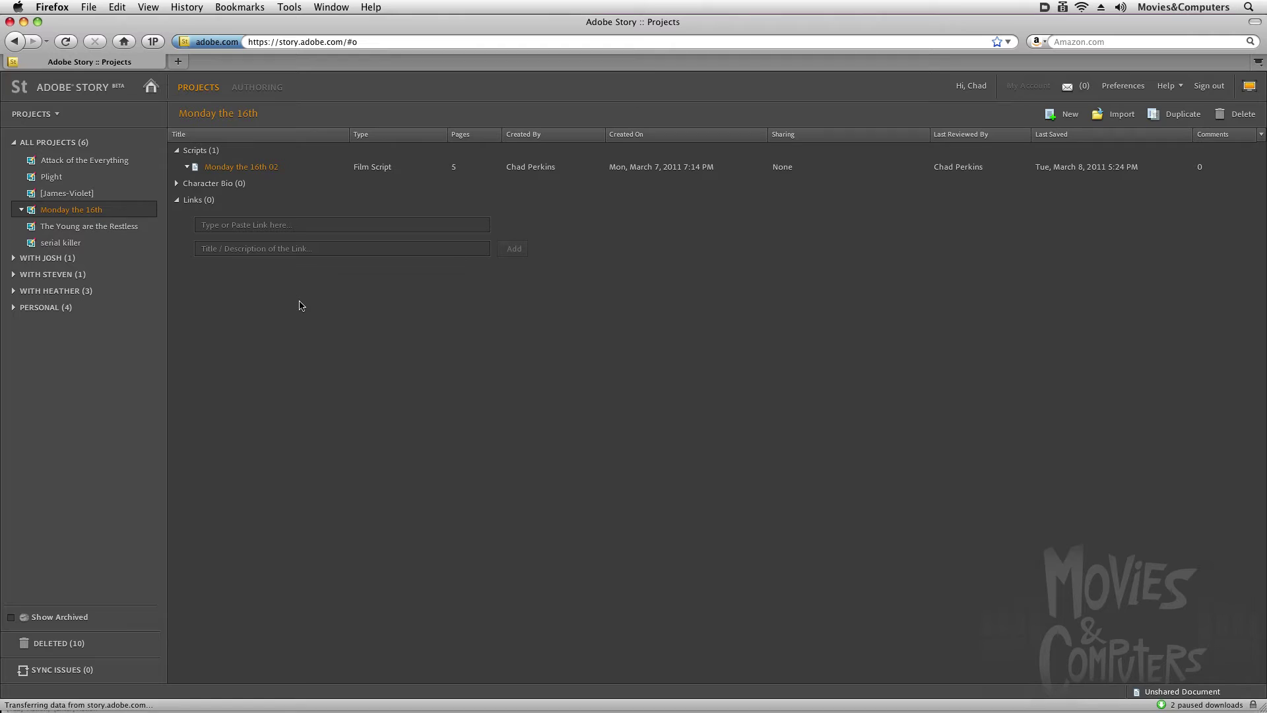
- Open 'Monday the 16th 02' in Authoring, click into its opening action and MAN lines, then return via Projects
double_click(260, 170)
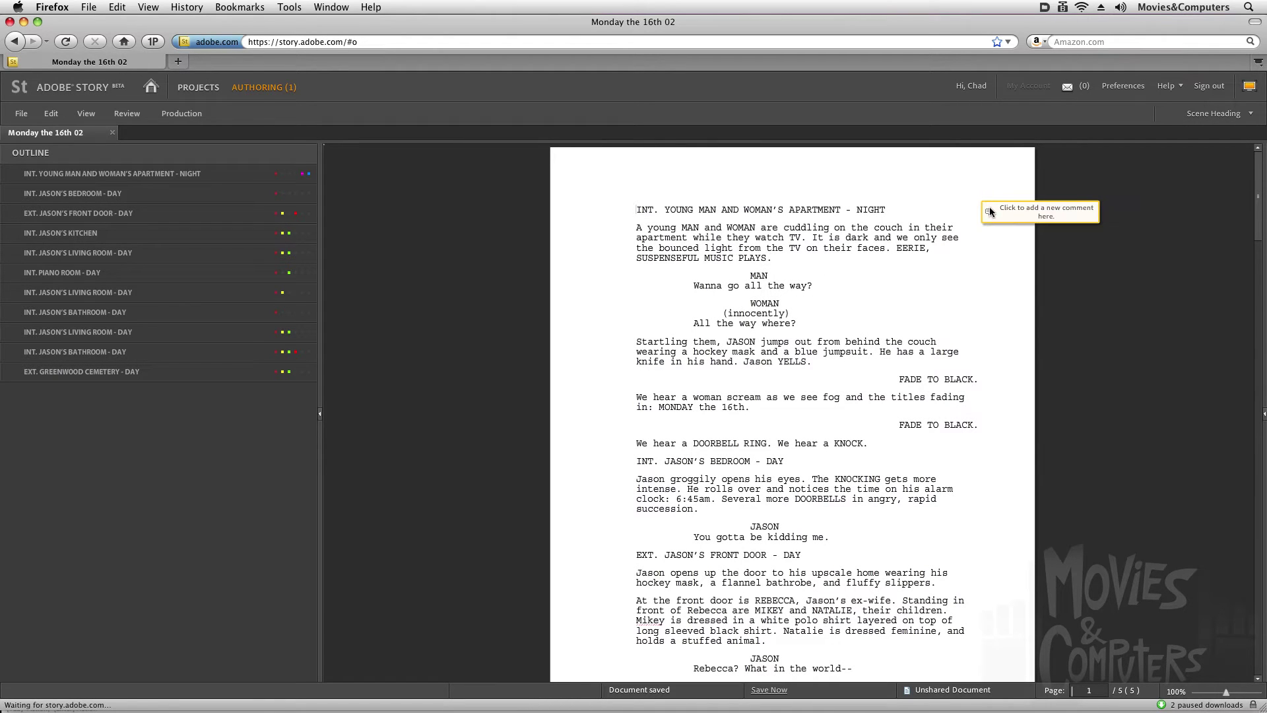
click(940, 248)
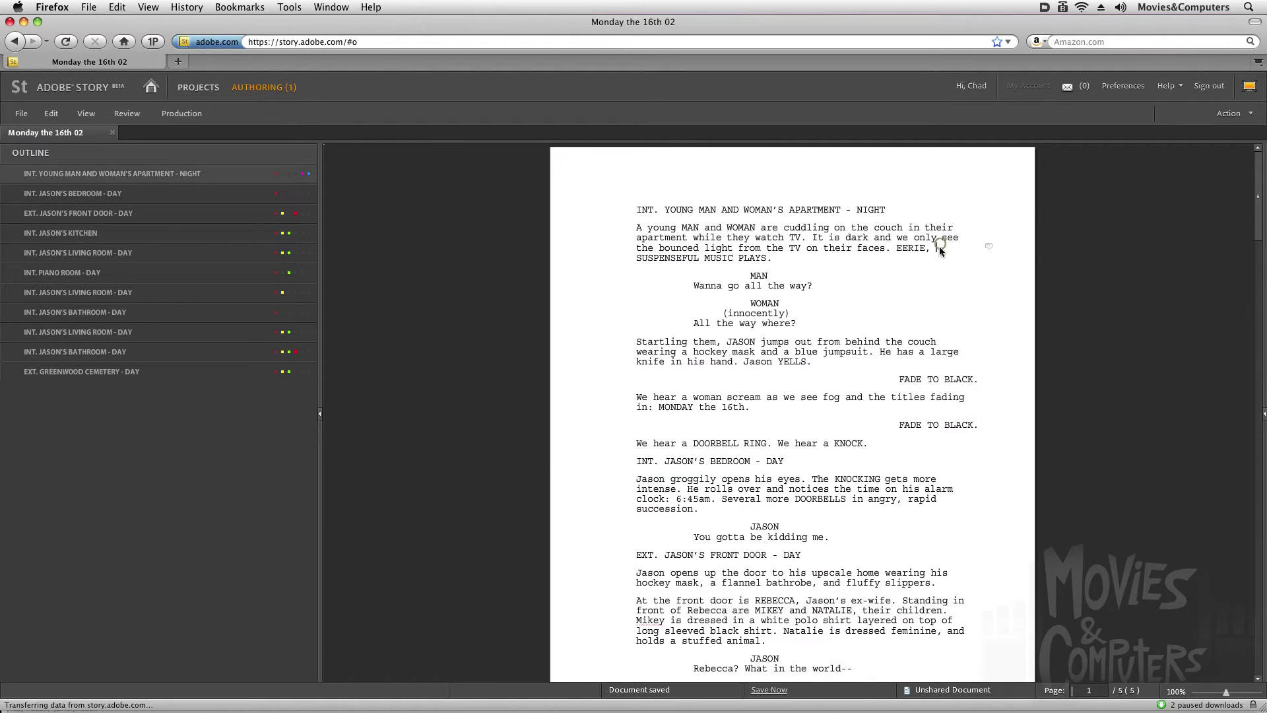
click(907, 275)
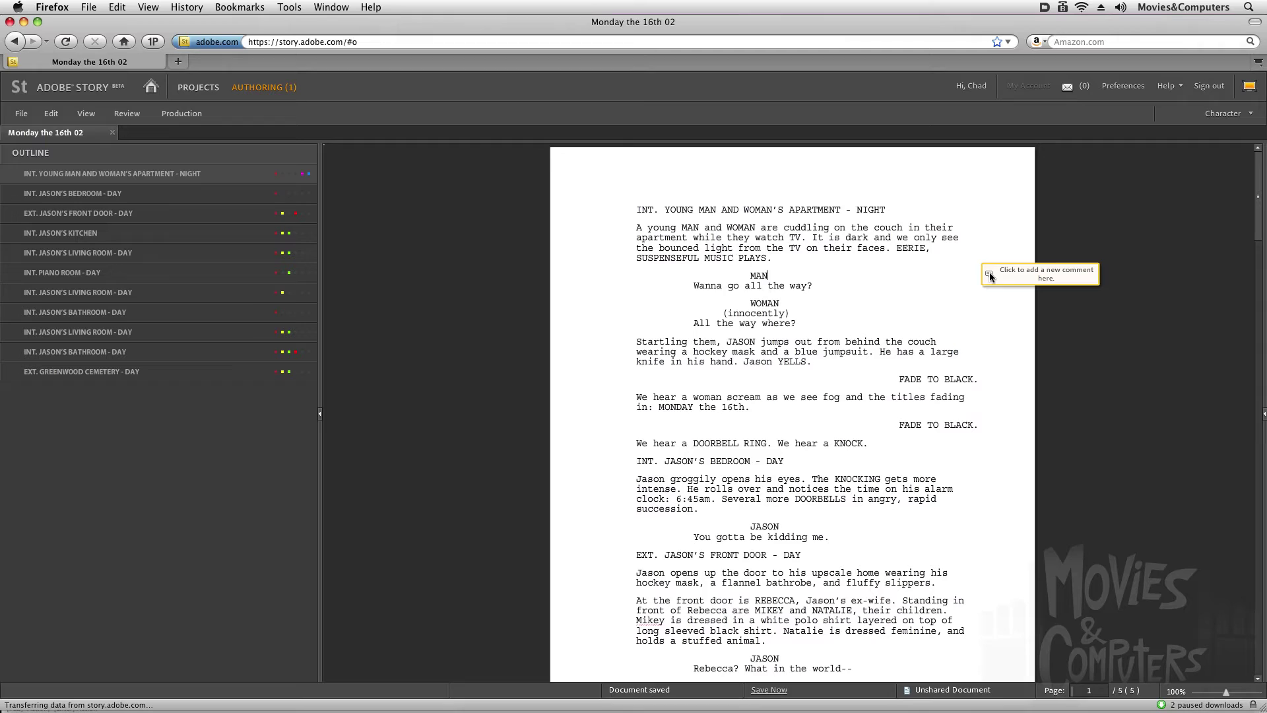
click(202, 91)
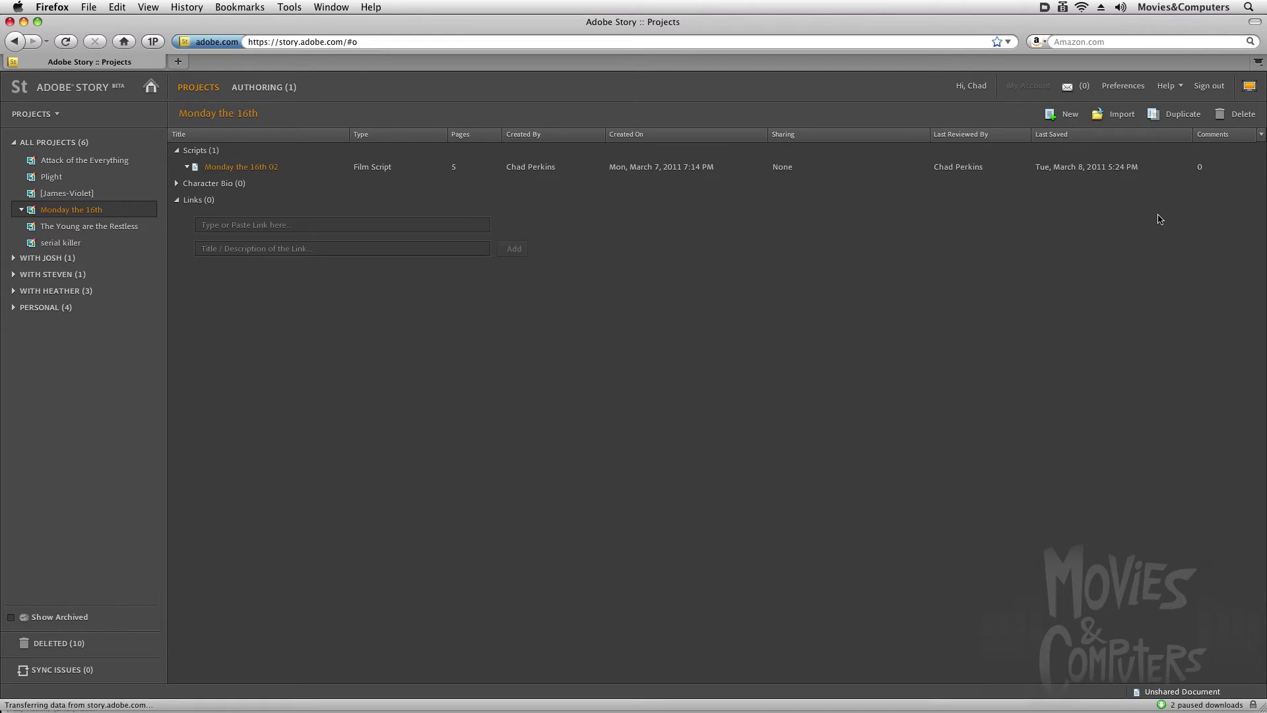
click(271, 88)
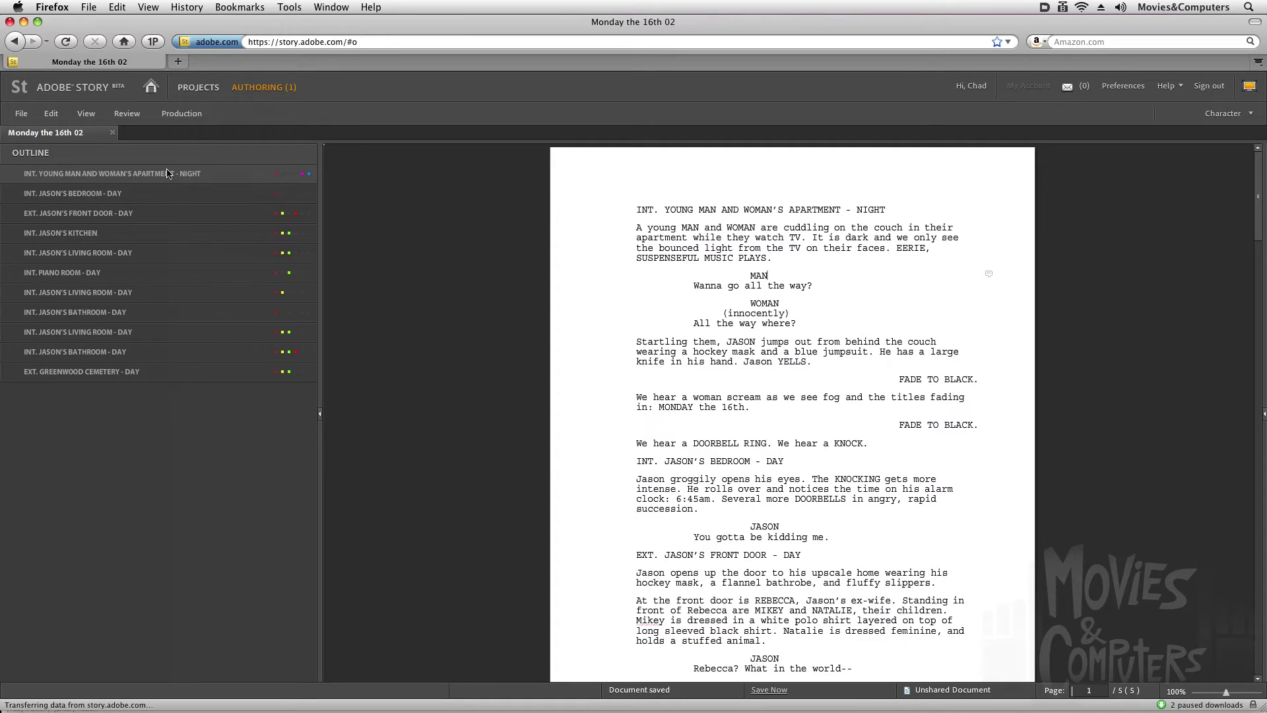
- Turn on Review > Start Tracking Changes for 'Monday the 16th 02'
click(126, 114)
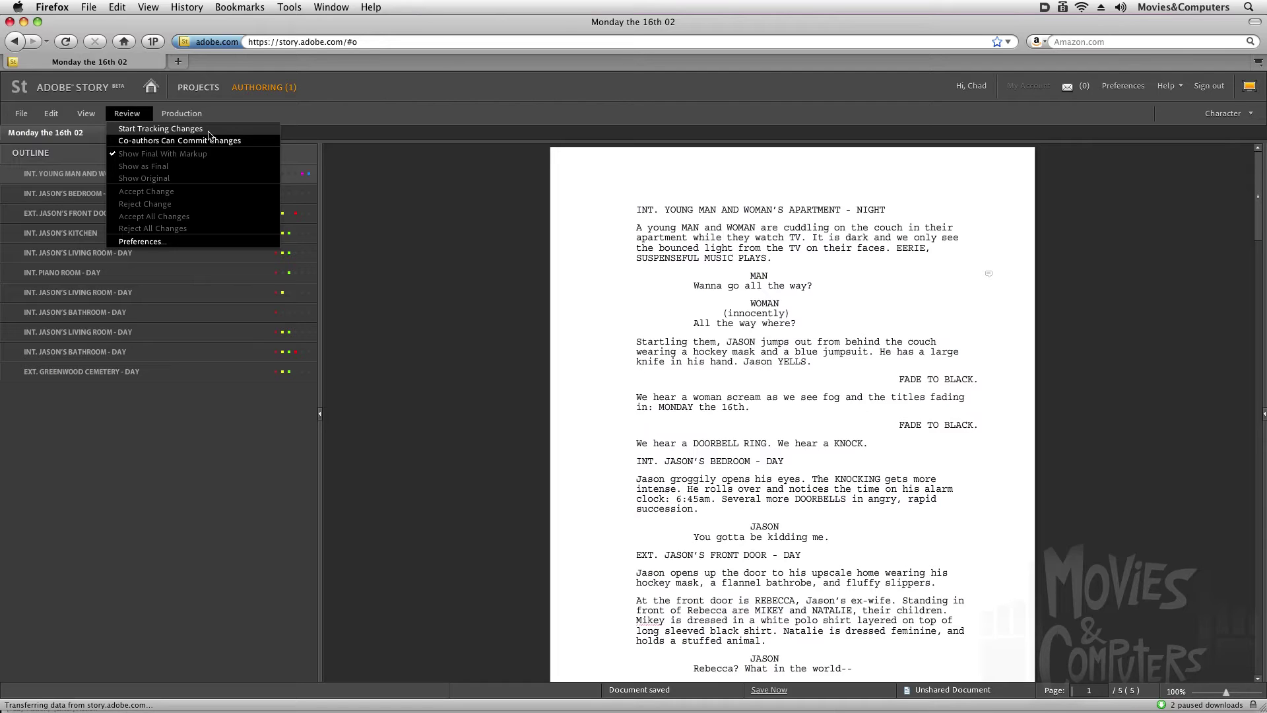
click(208, 131)
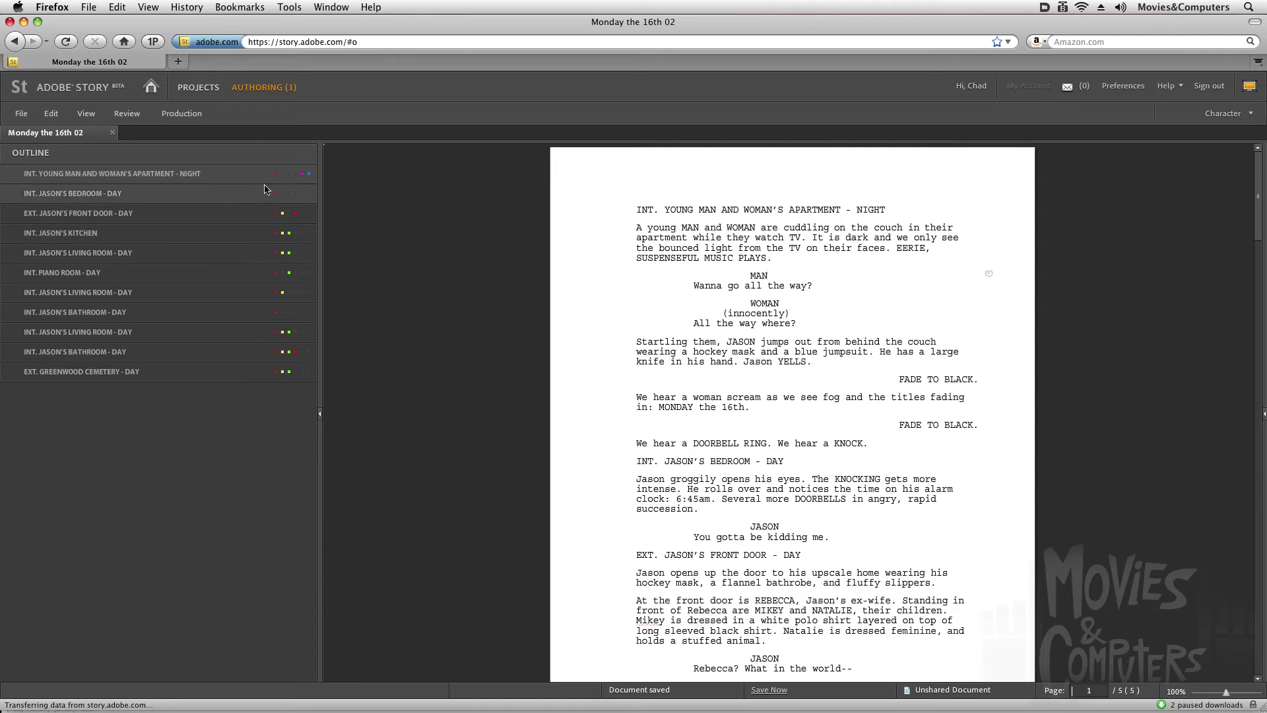
mouse_move(277, 180)
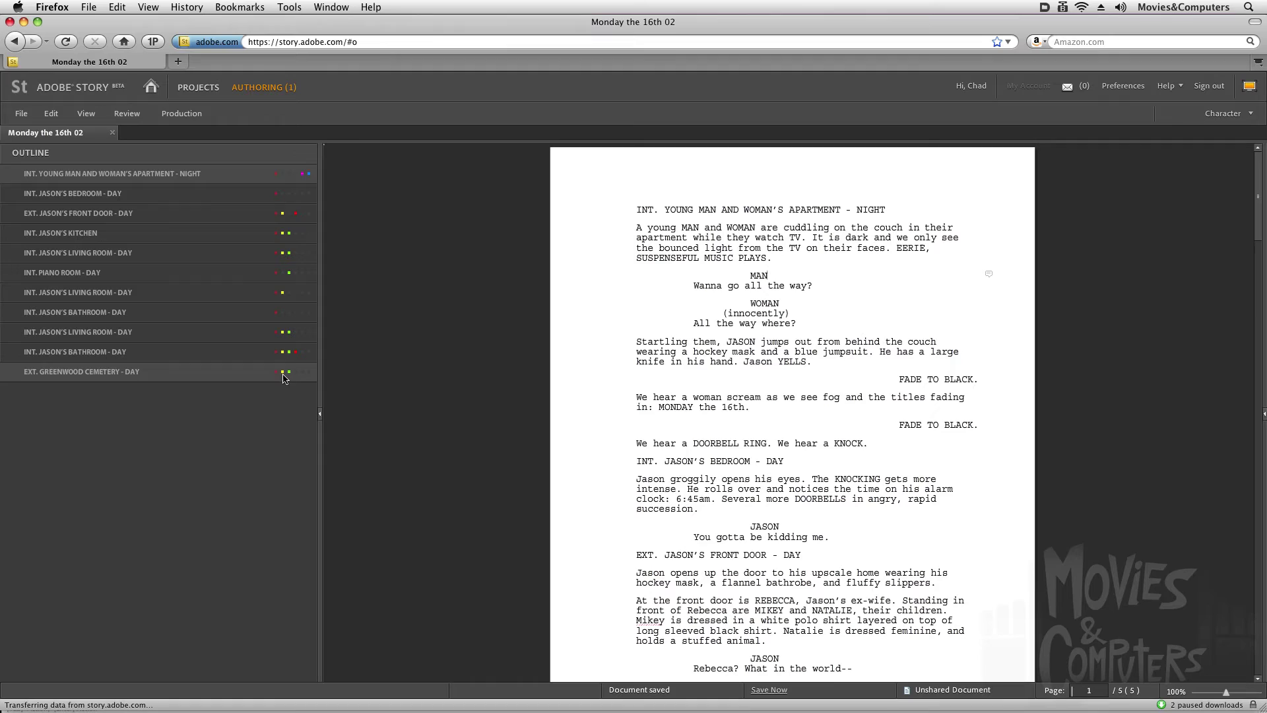
mouse_move(283, 373)
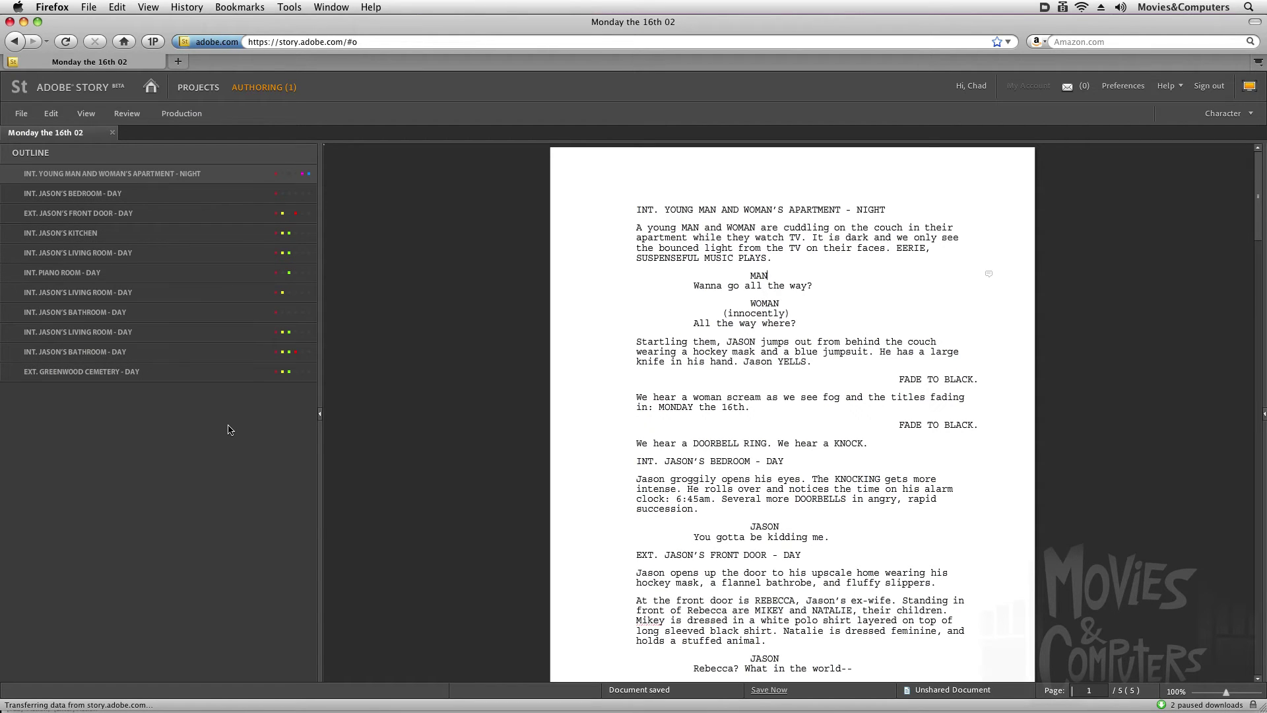
- Turn on scene numbers in the script and outline
click(84, 112)
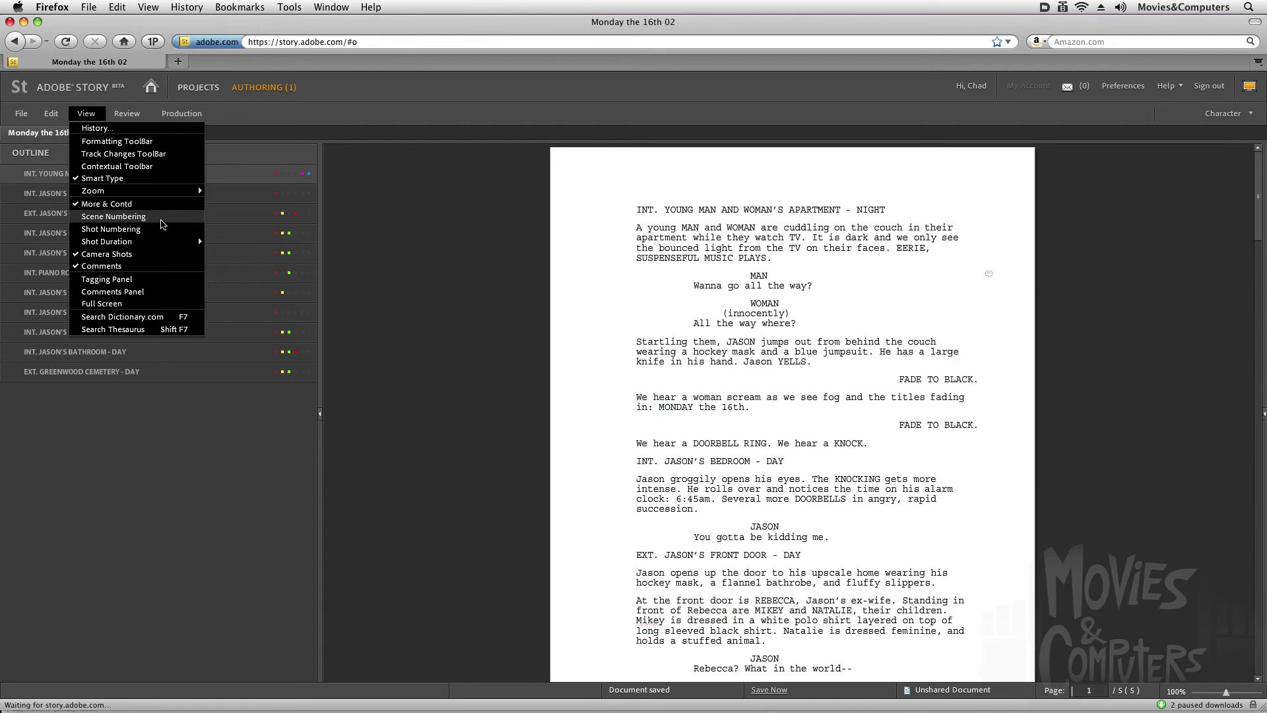
click(161, 219)
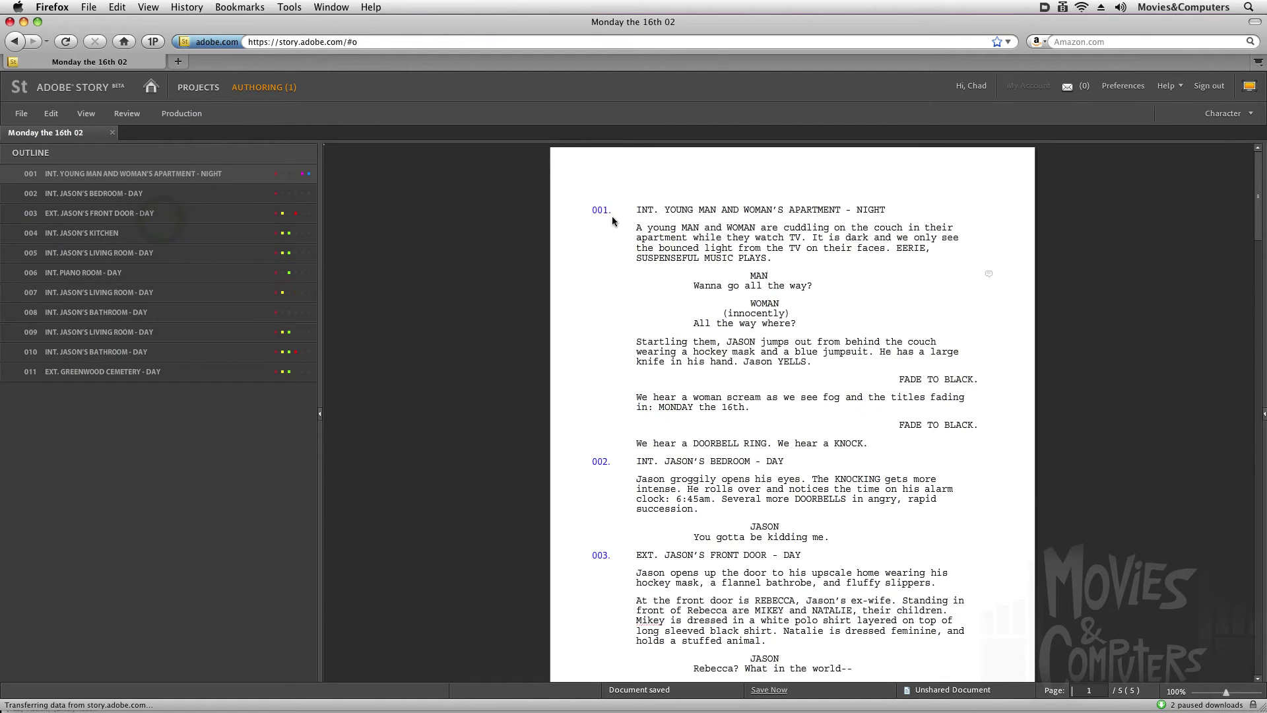
scroll(615, 485, down, 3)
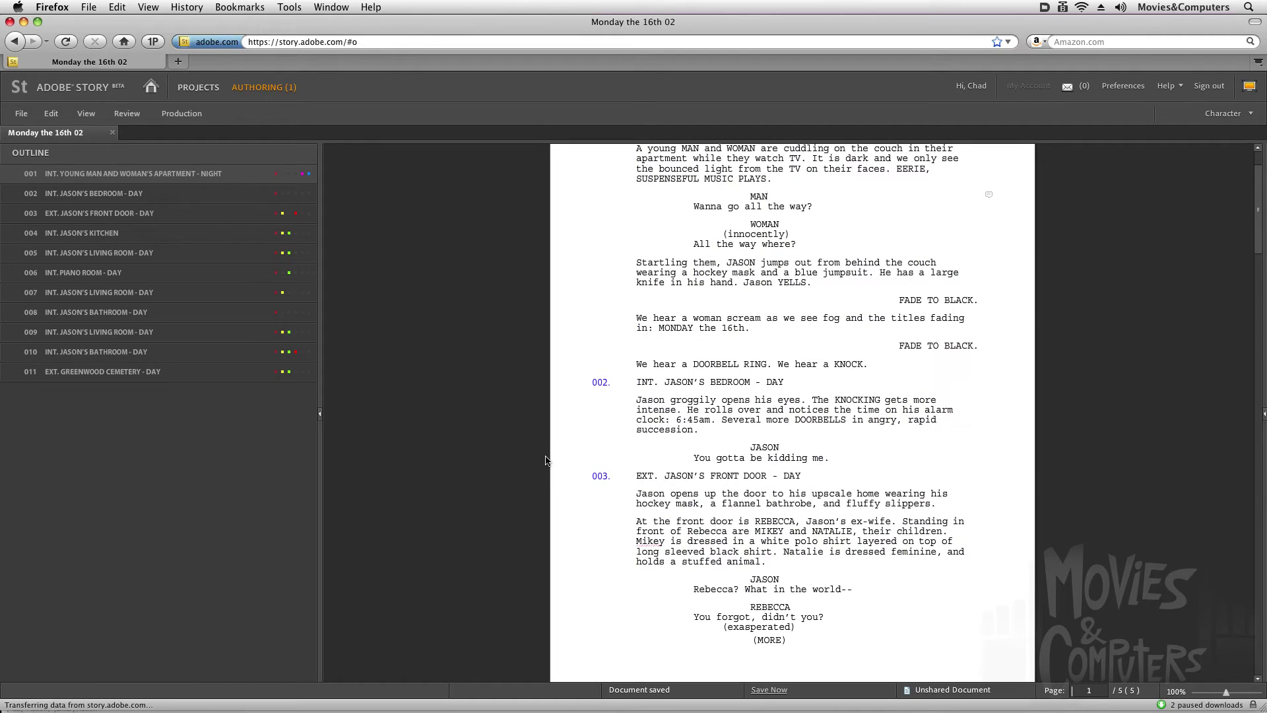
- Show each scene's running time beside its heading and scroll to scene 004 at 00:01:12
click(79, 113)
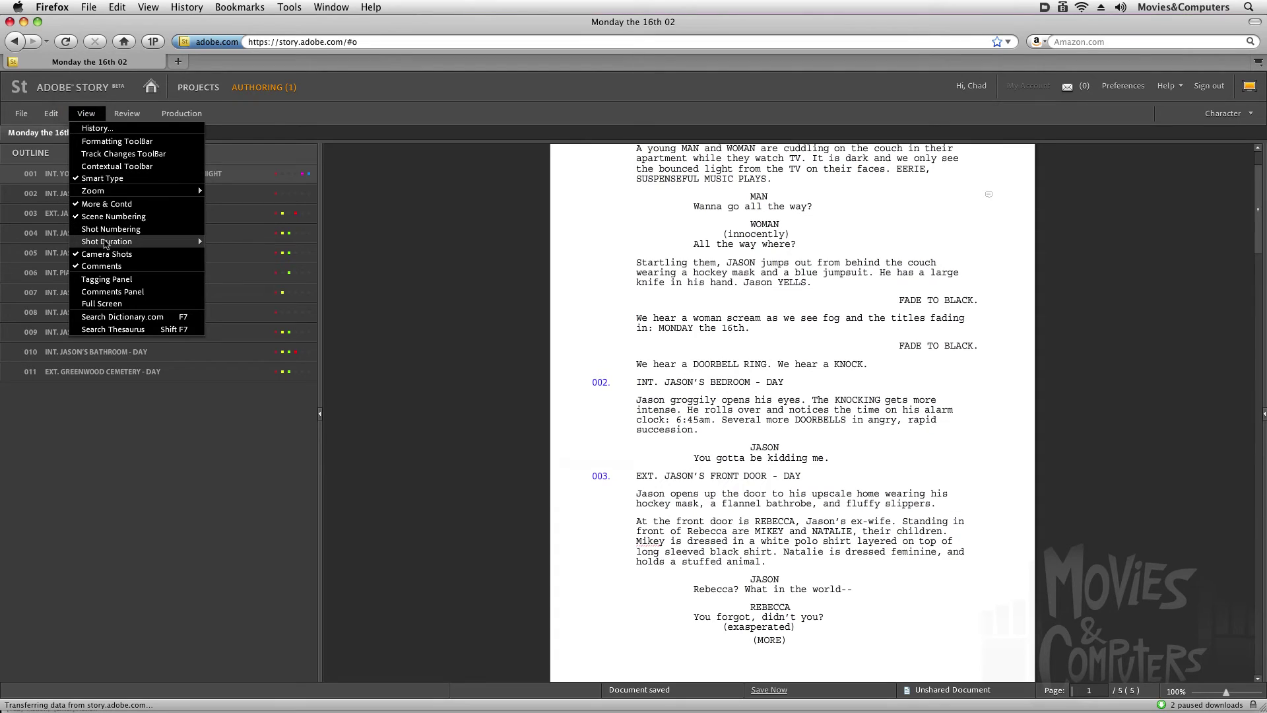
mouse_move(107, 244)
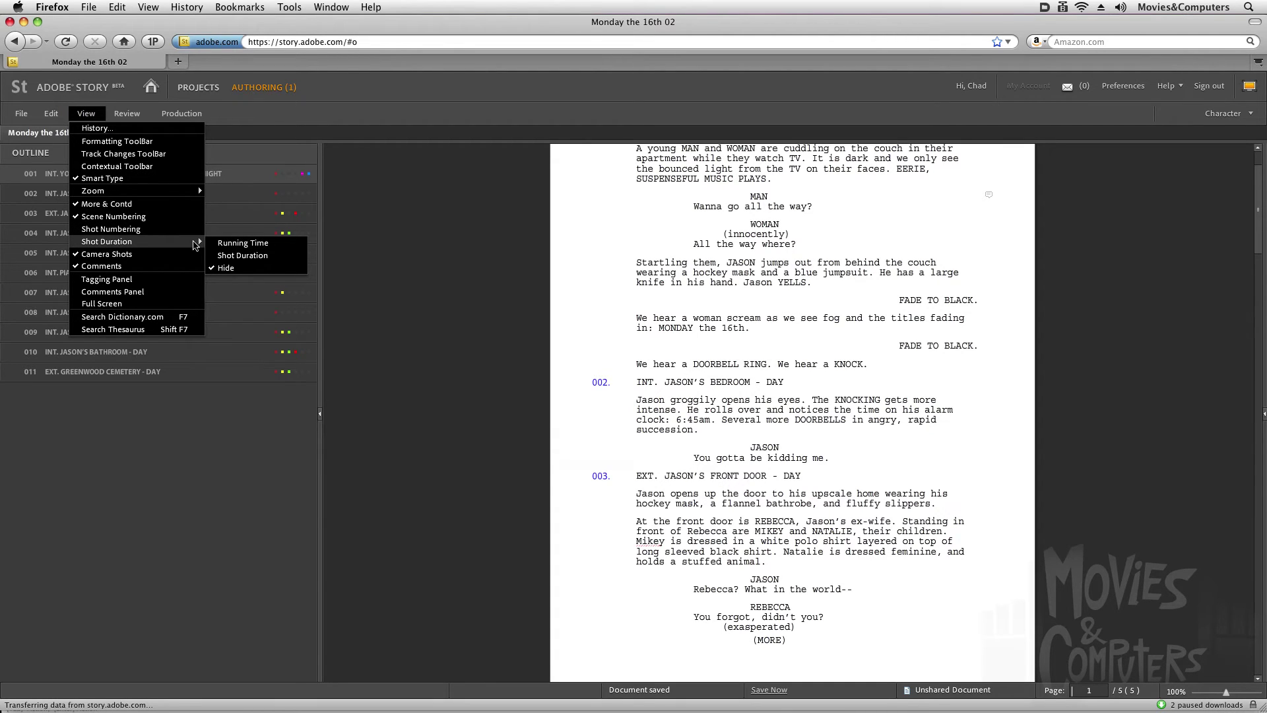
click(218, 243)
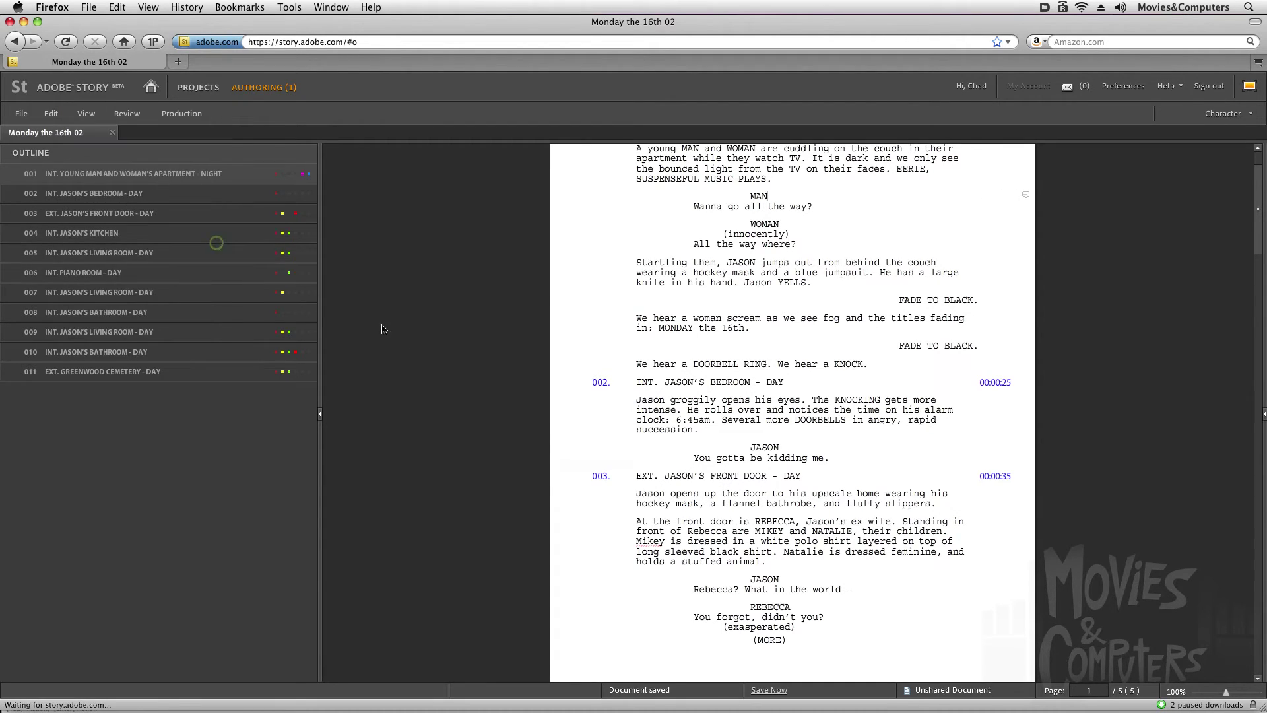
scroll(987, 435, down, 5)
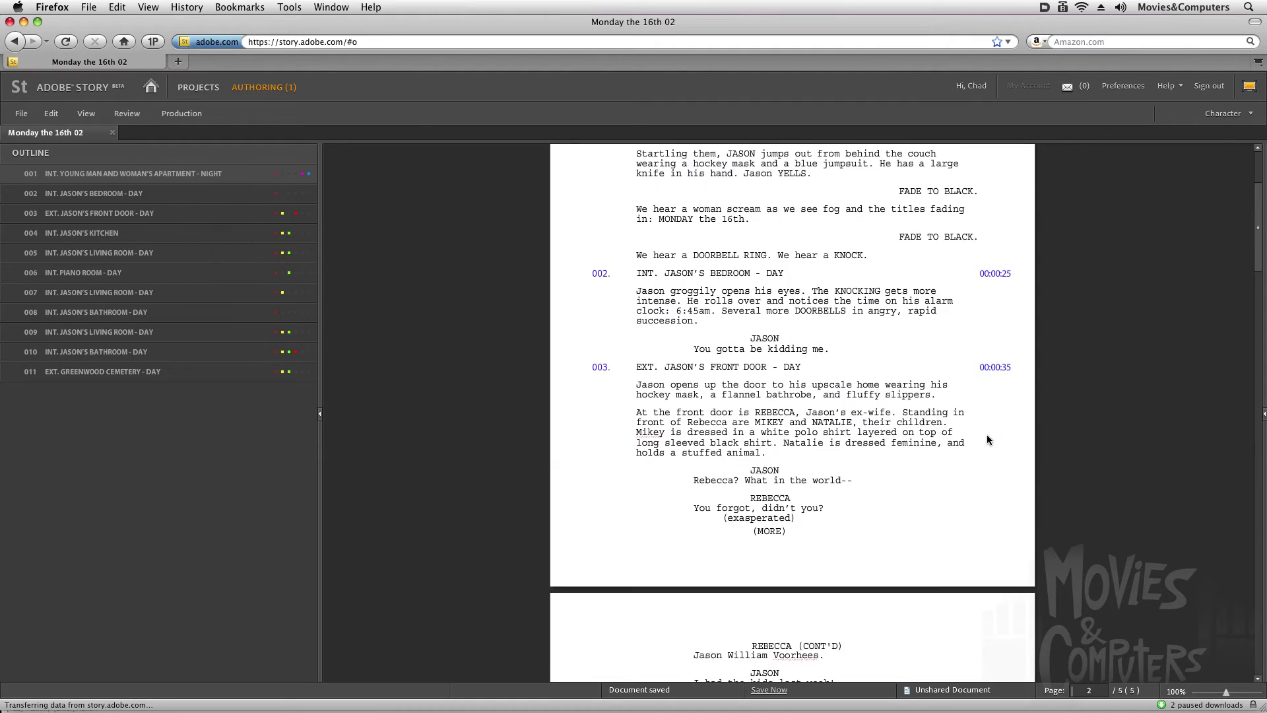
scroll(977, 435, down, 8)
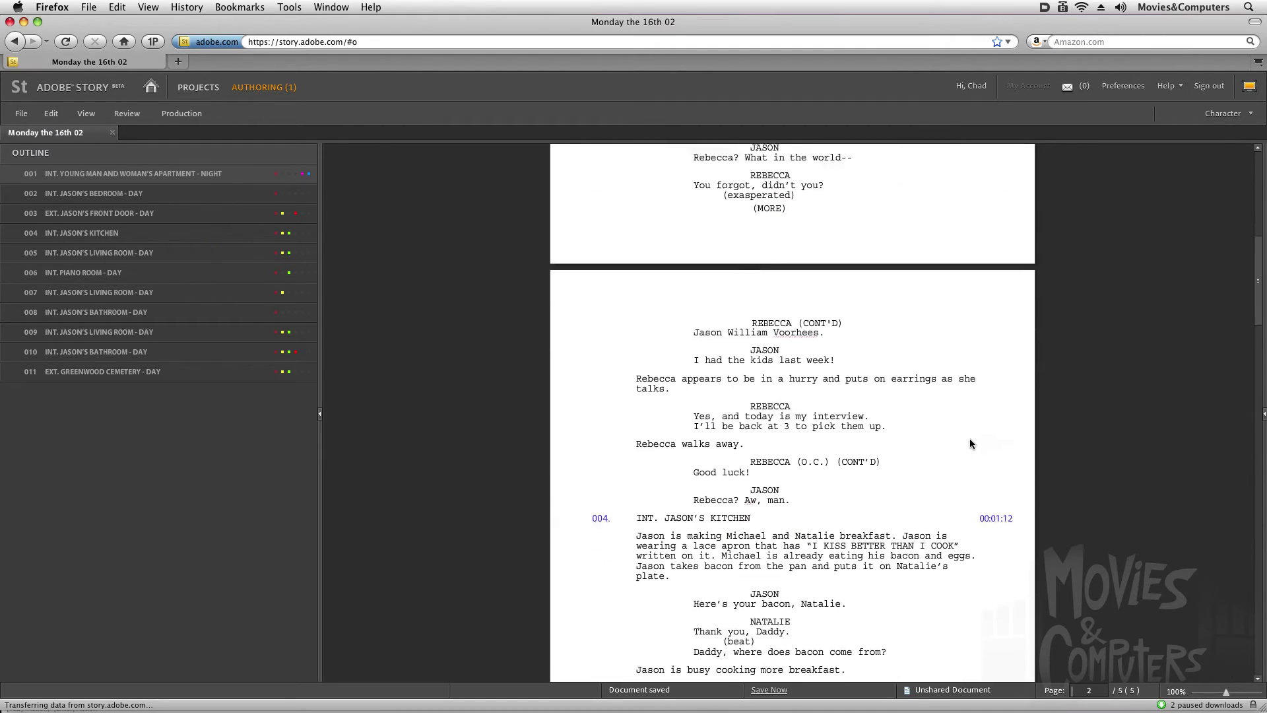
scroll(914, 403, down, 1)
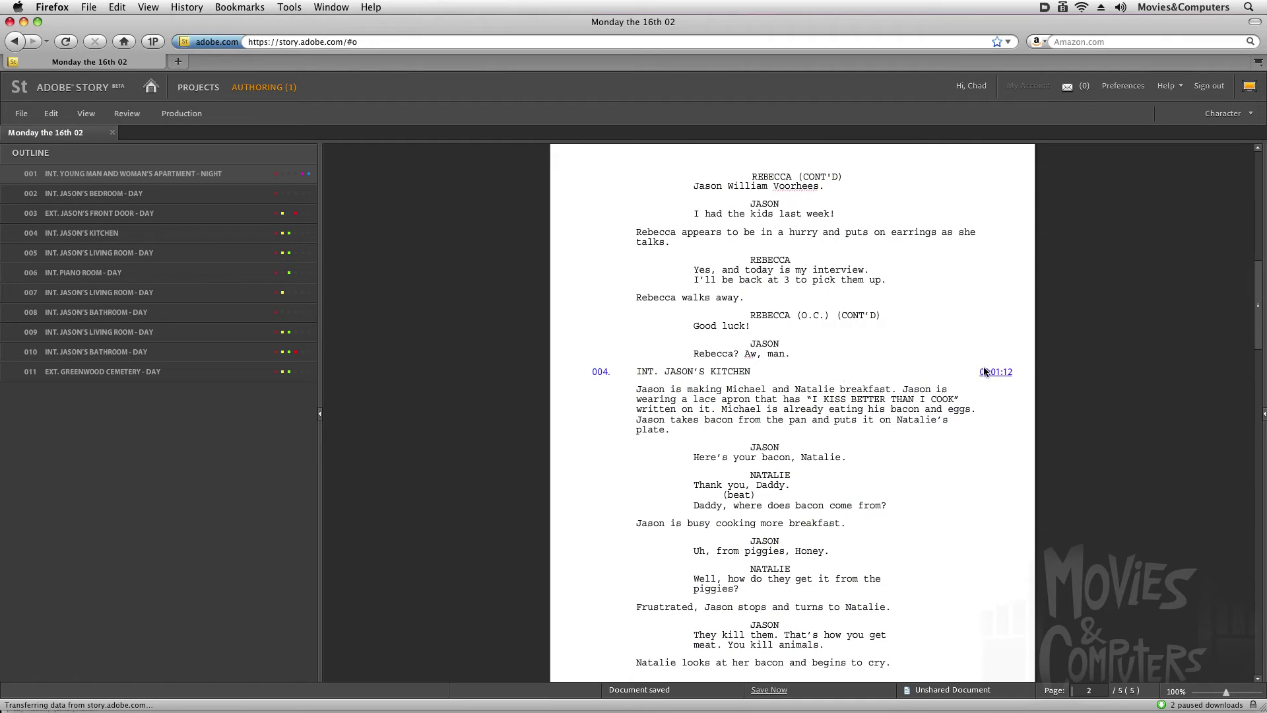
mouse_move(997, 376)
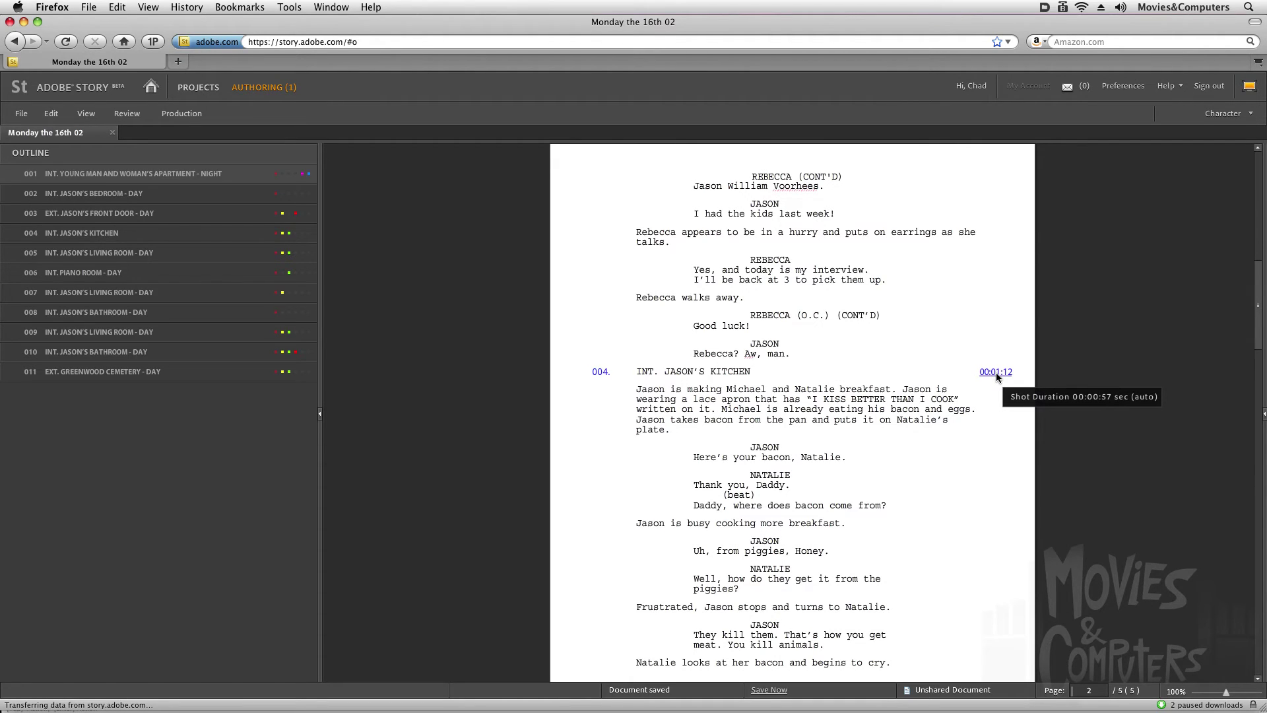
- Switch scene headings to View > Shot Duration and scroll back to the script's top
click(86, 112)
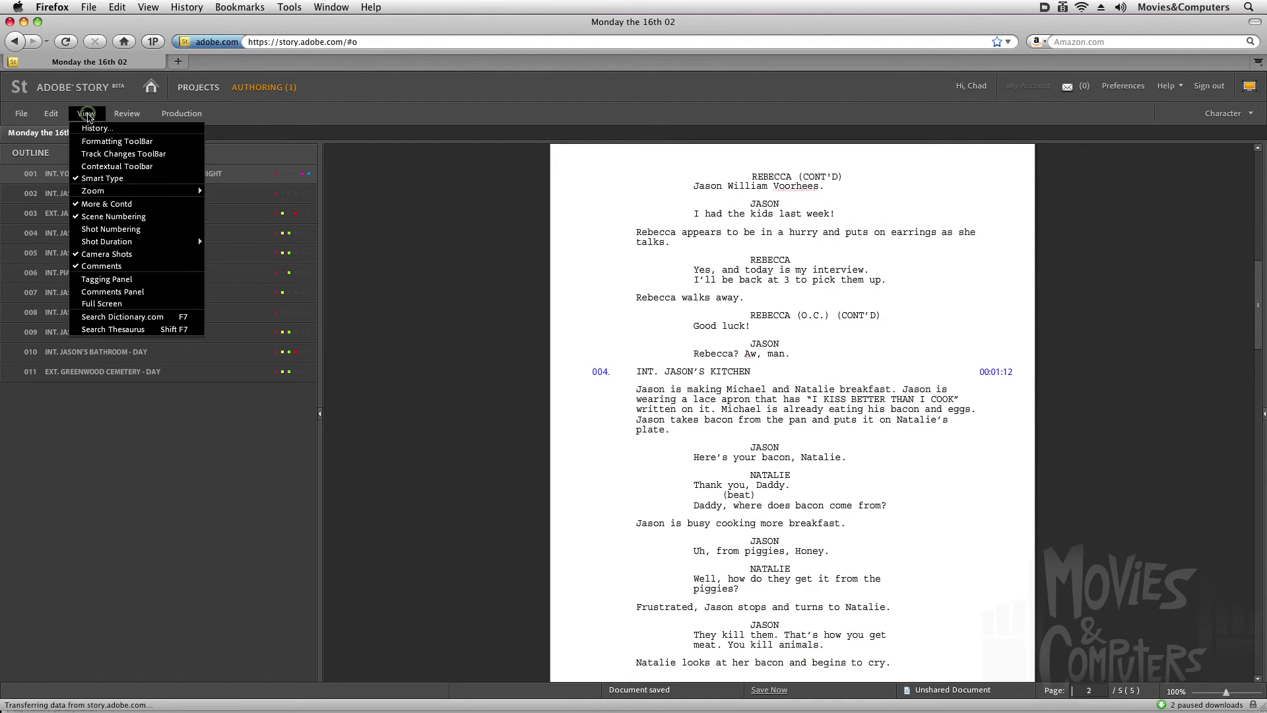
mouse_move(168, 243)
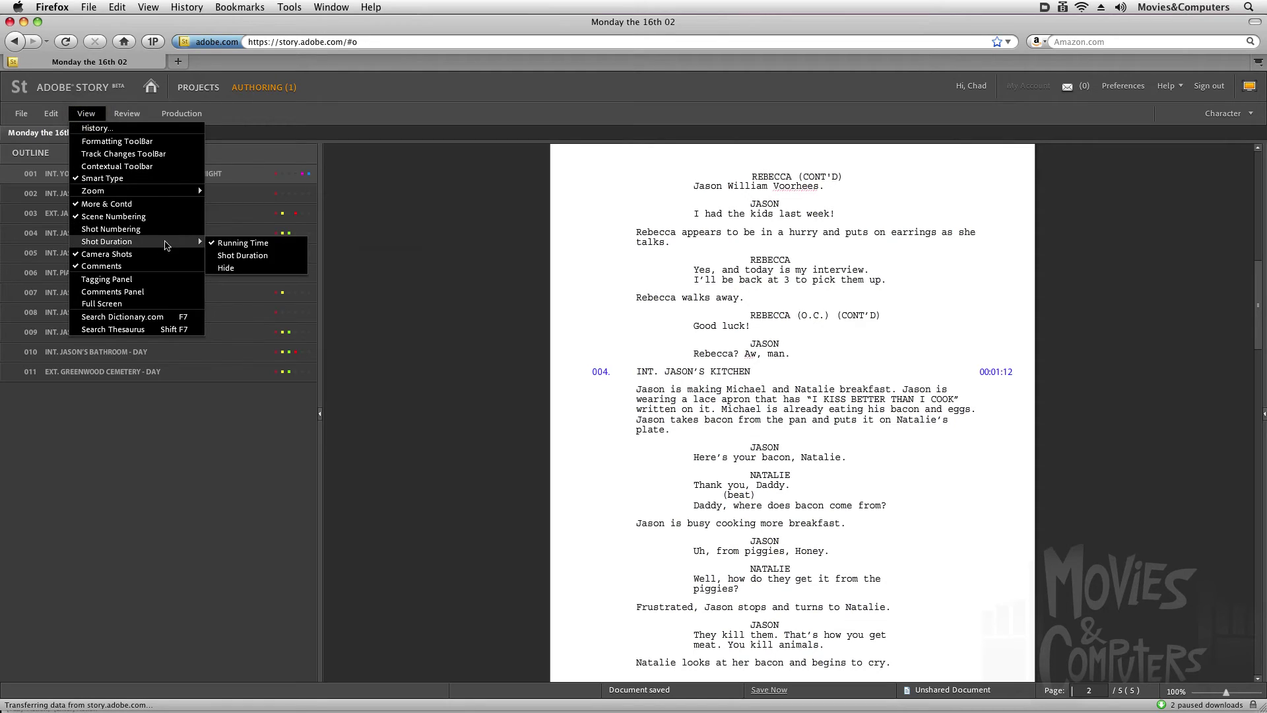
click(239, 256)
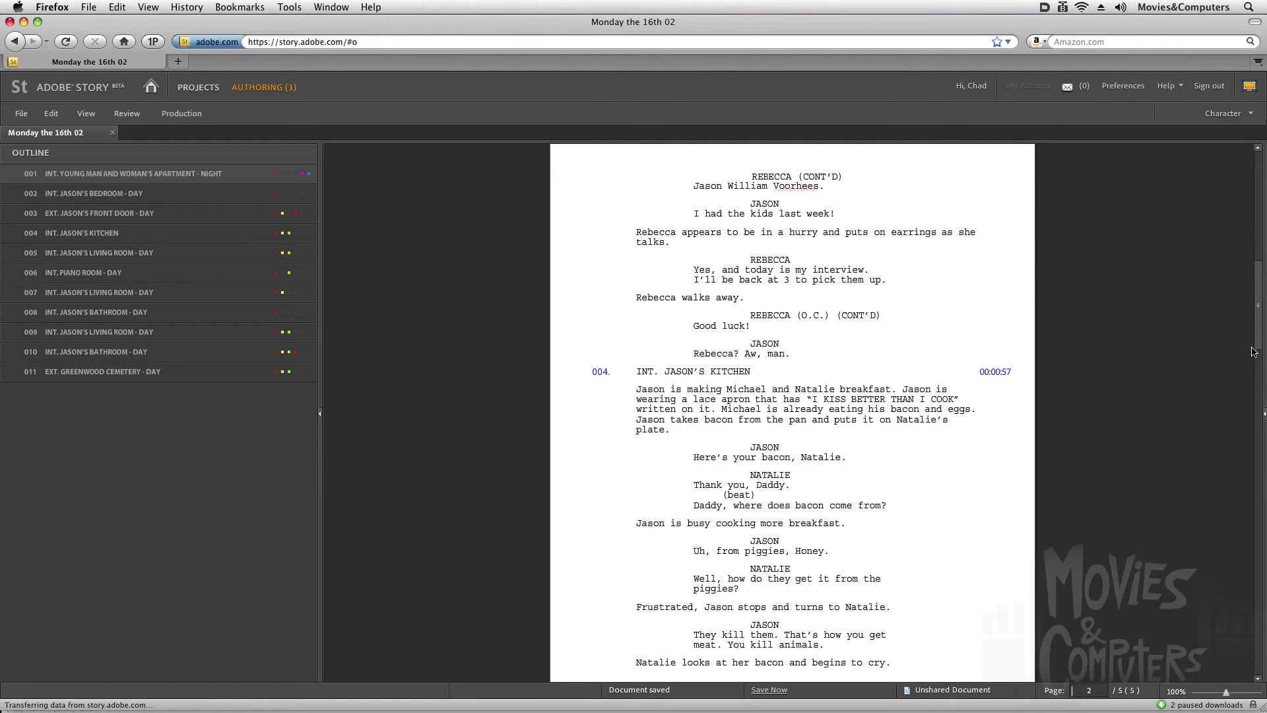
drag(1257, 339, 1256, 238)
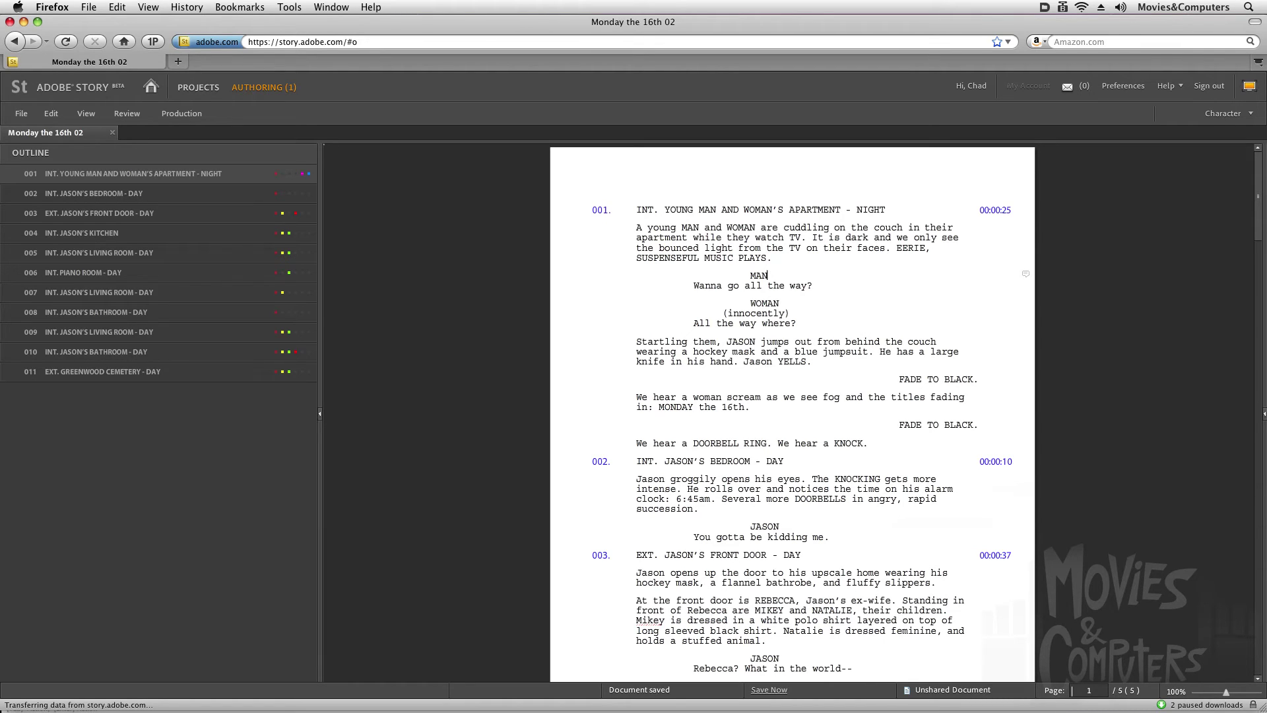
click(197, 117)
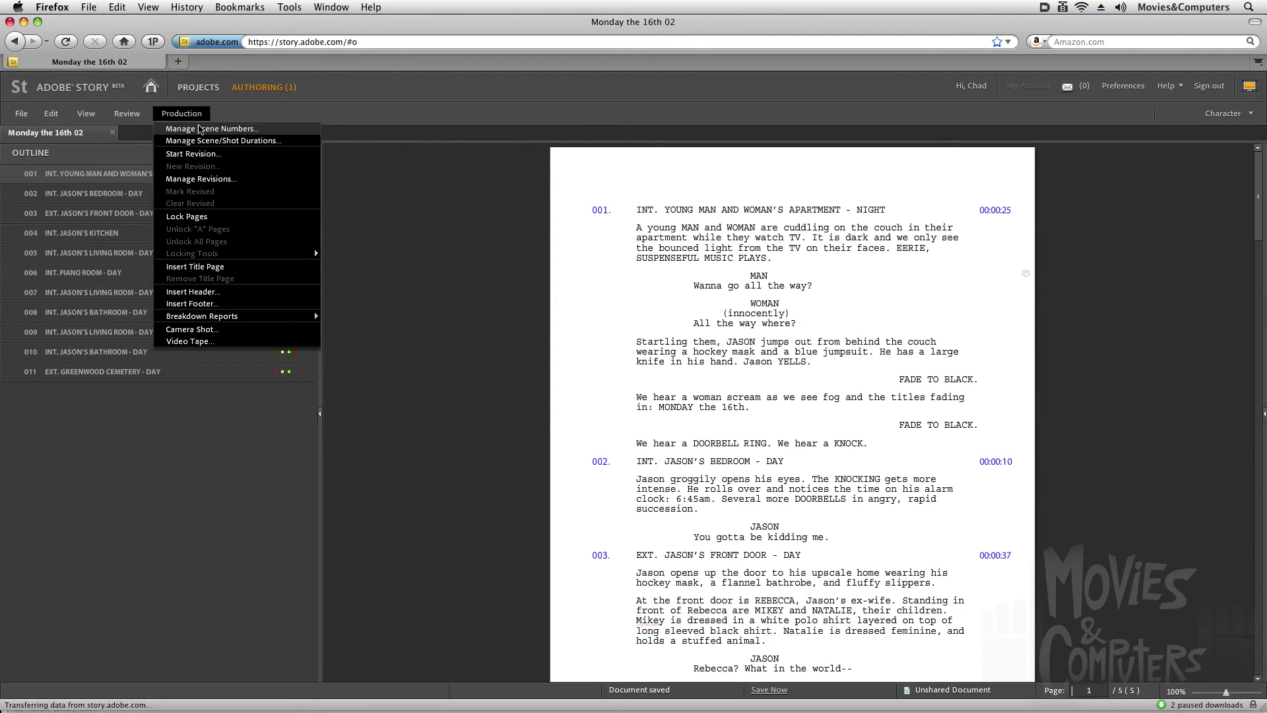
mouse_move(236, 322)
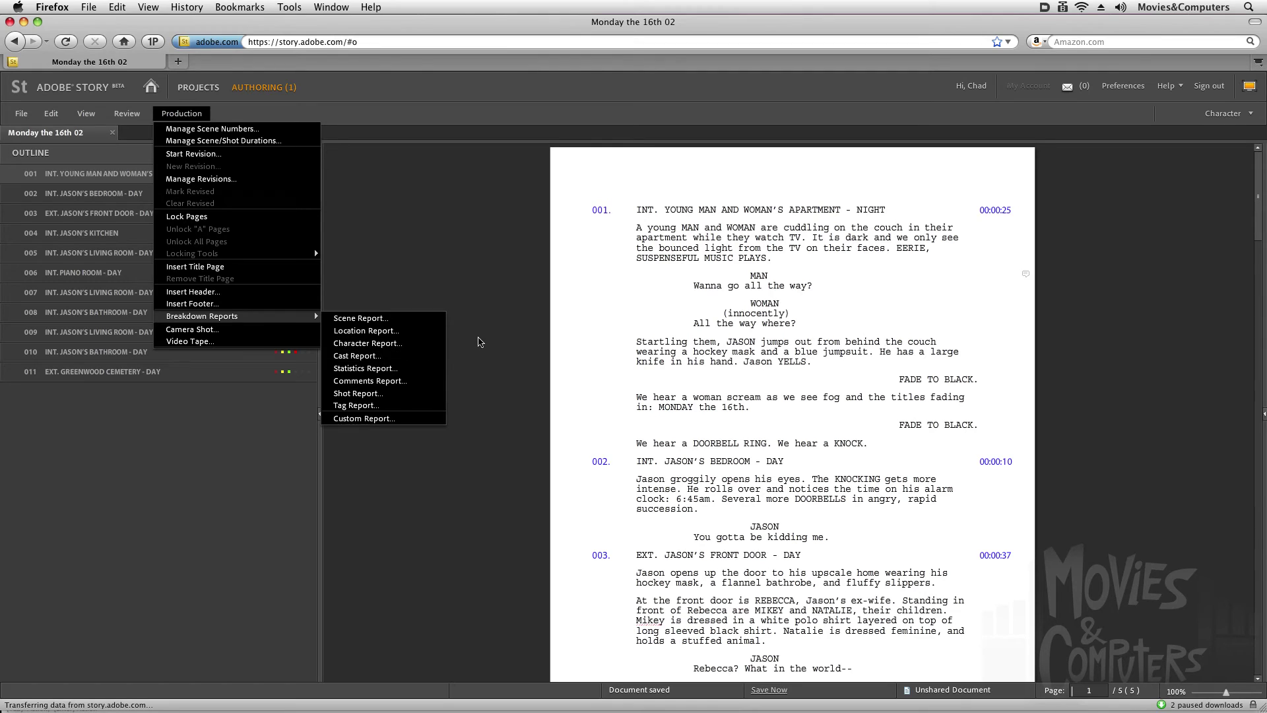
click(481, 341)
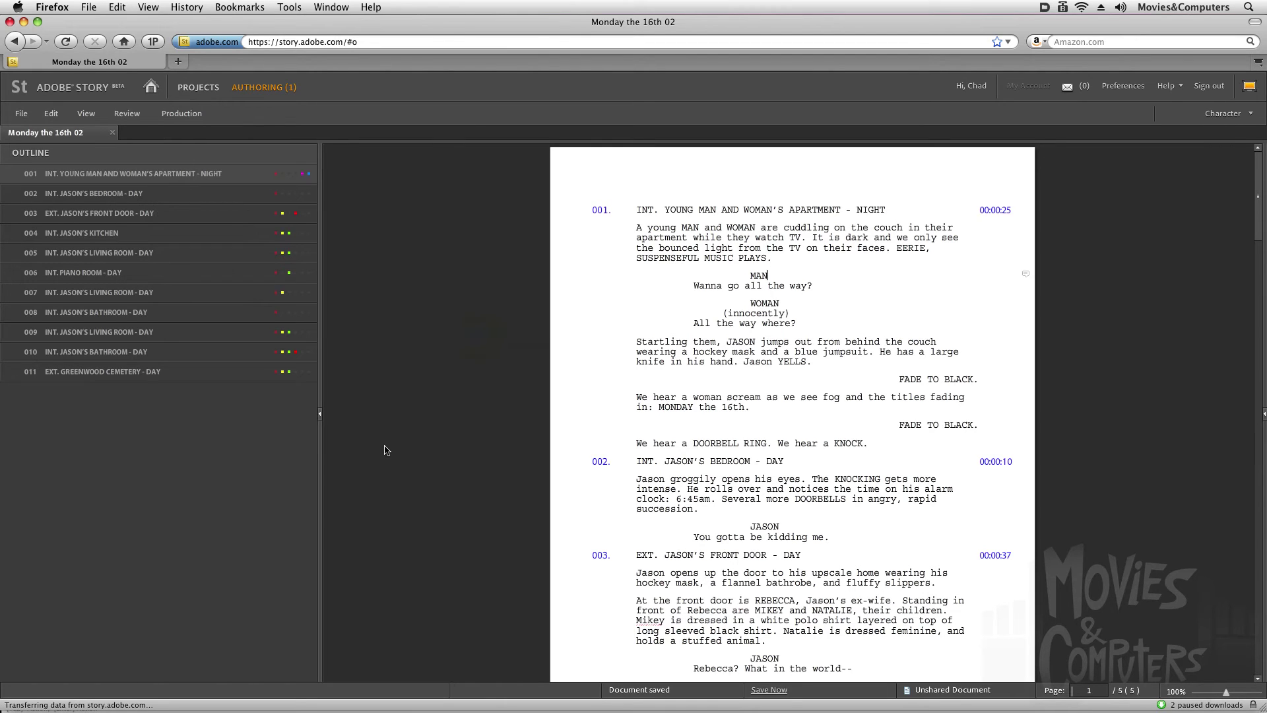
- In Calc, review the Cast Report's characters MAN through JASON and the TOTAL DIALOGS column
key(super+Tab)
key(super+Tab)
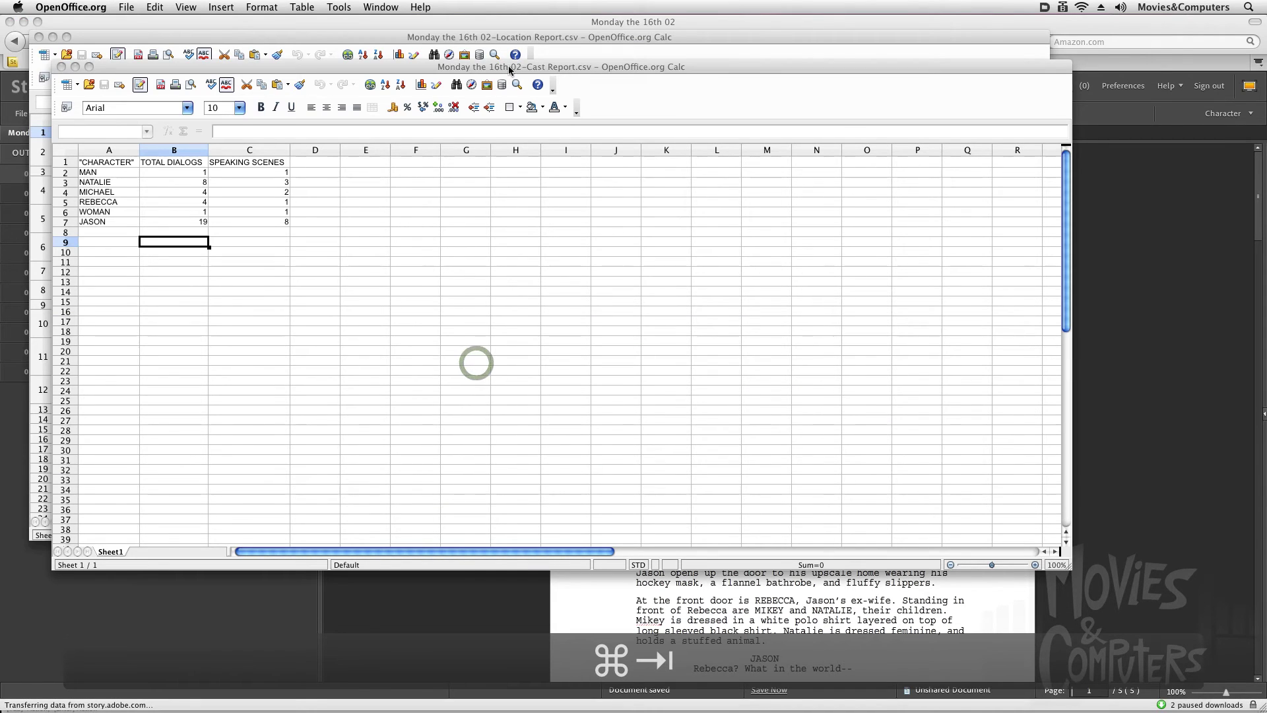
drag(532, 75, 588, 57)
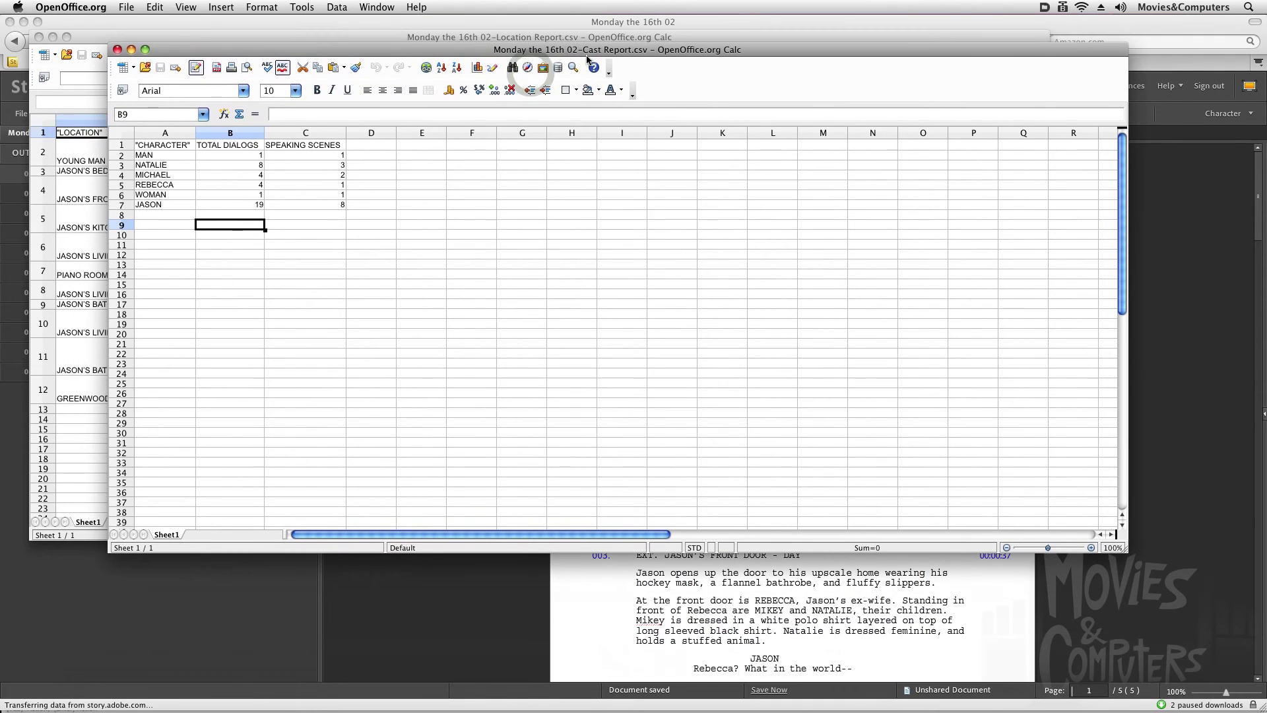
click(159, 155)
click(159, 165)
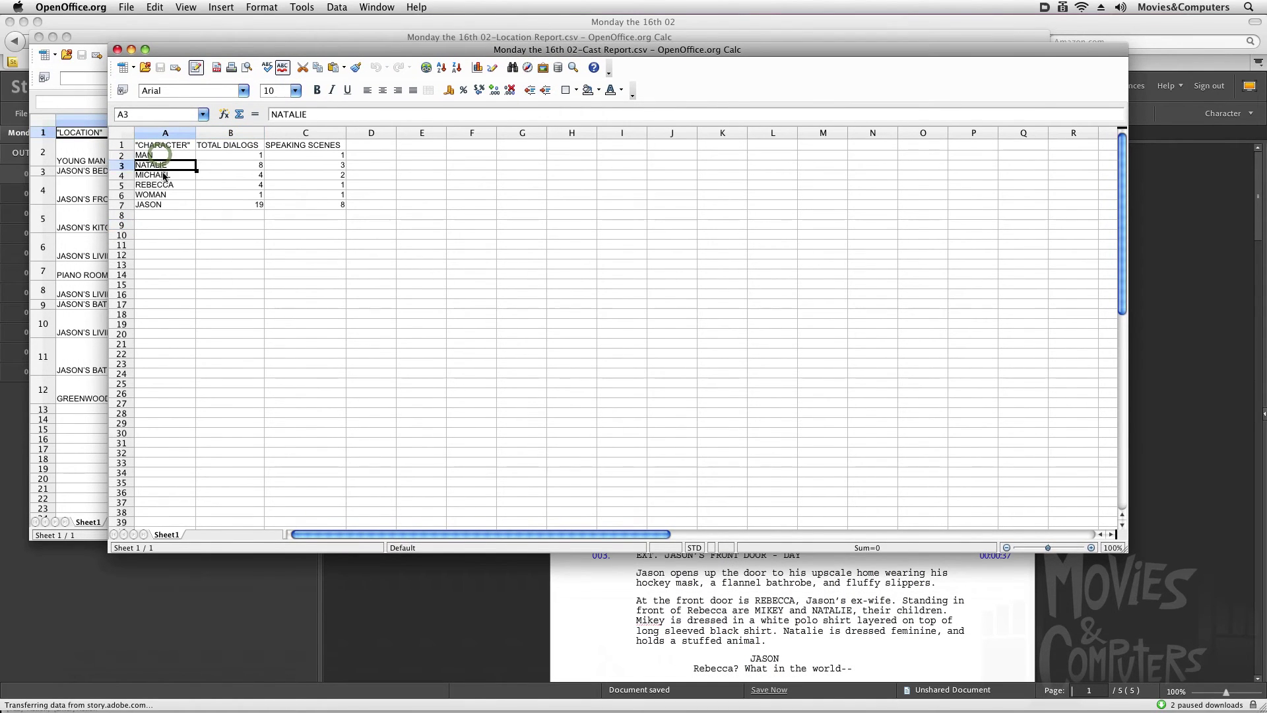
click(162, 175)
click(164, 185)
click(164, 196)
click(164, 204)
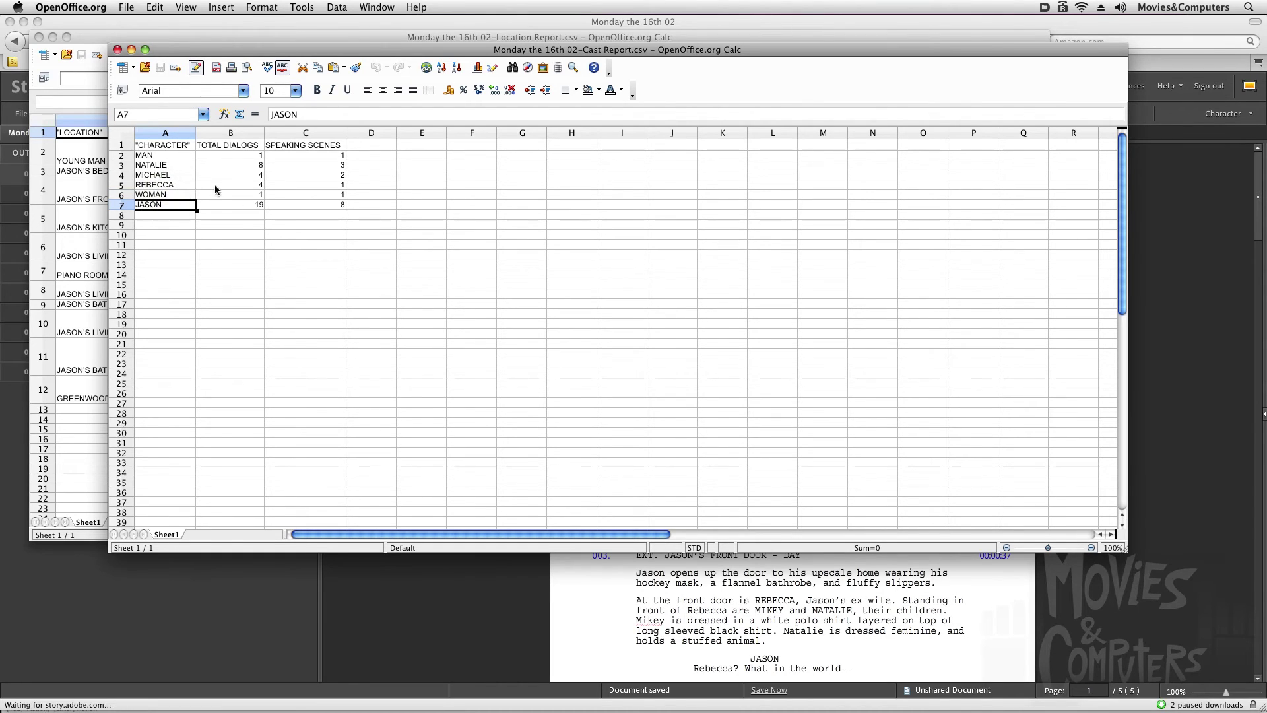
click(222, 146)
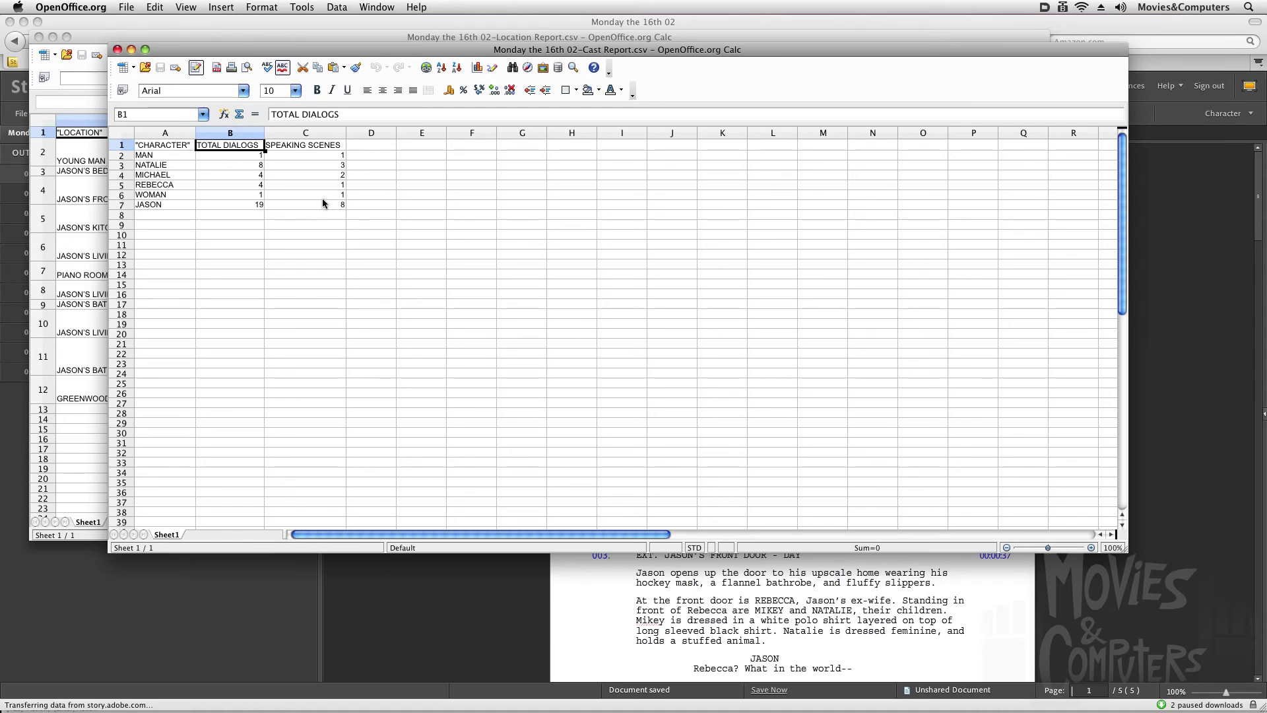
- Review the Location Report's locations, scene and shot numbers, INT setting and NIGHT time, then return to Adobe Story
click(481, 33)
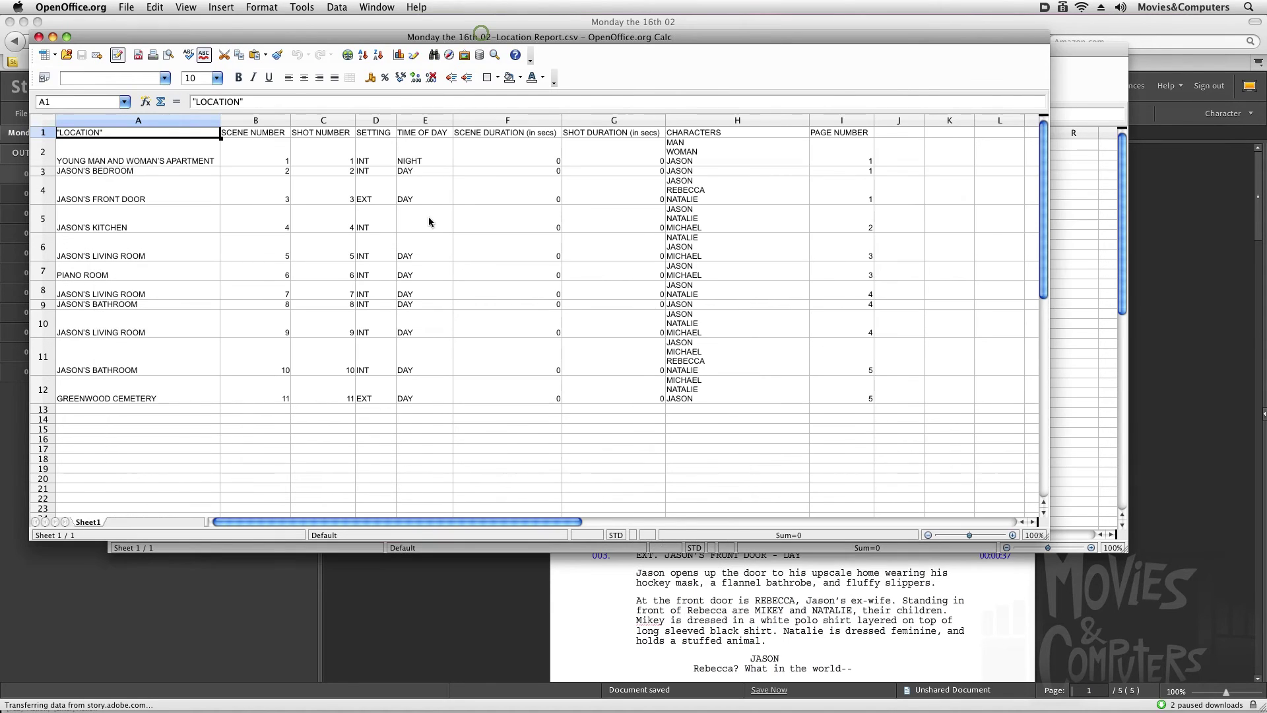
click(128, 159)
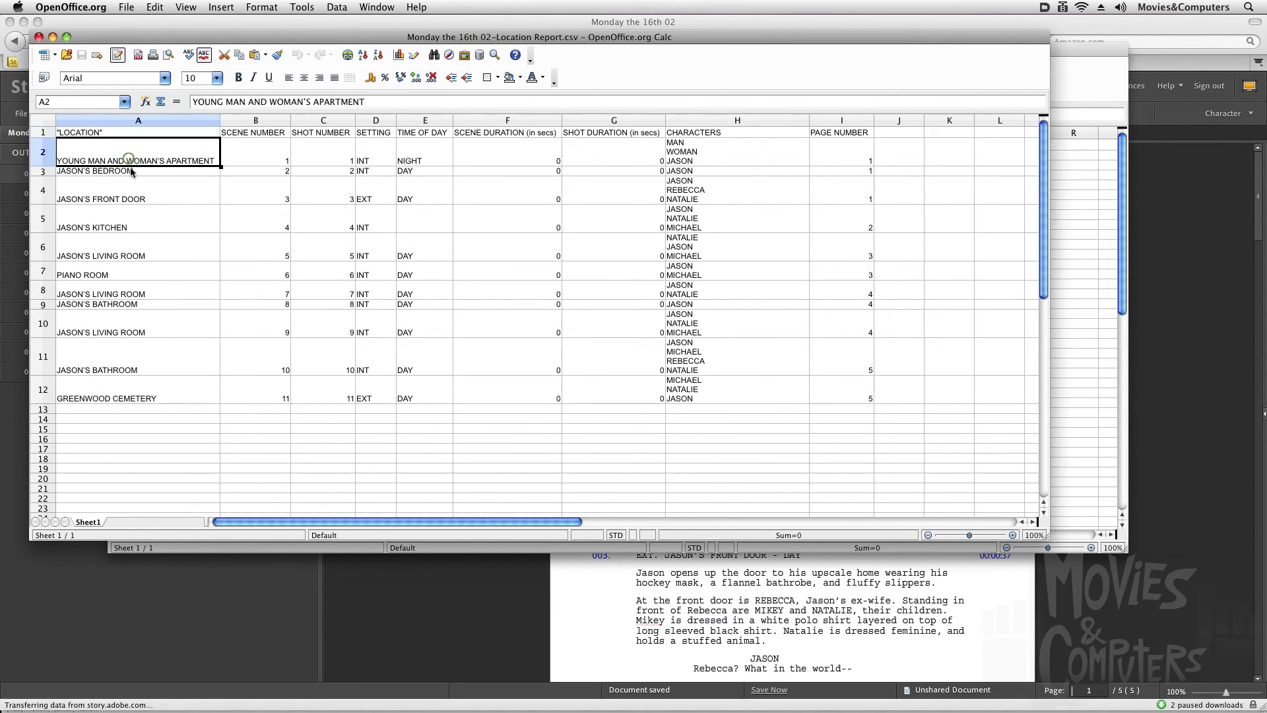
click(132, 183)
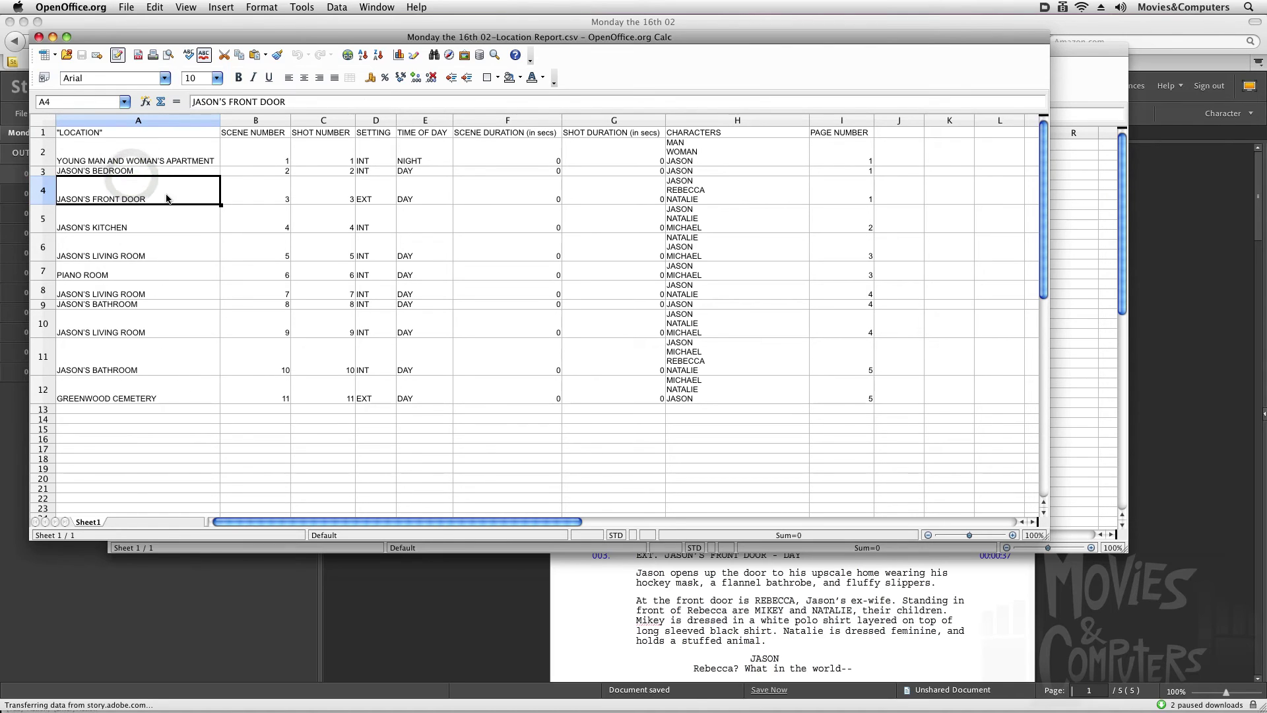
click(246, 160)
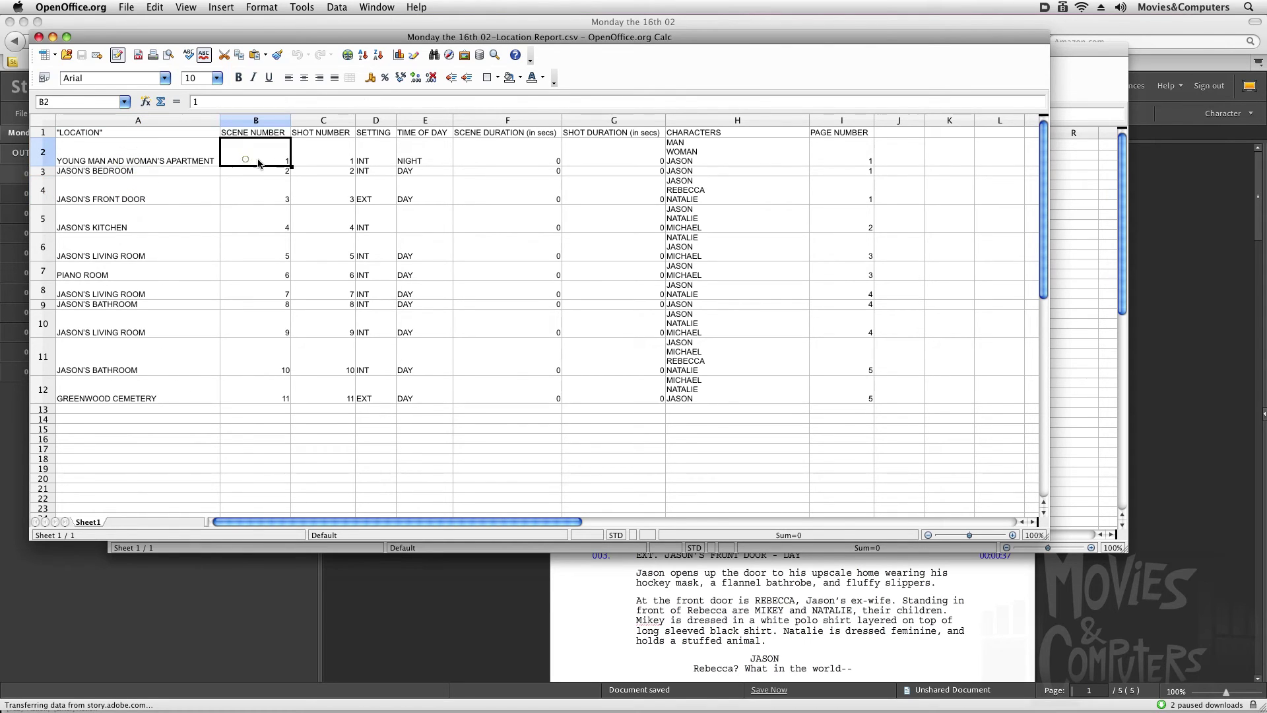
click(343, 161)
click(382, 144)
click(405, 151)
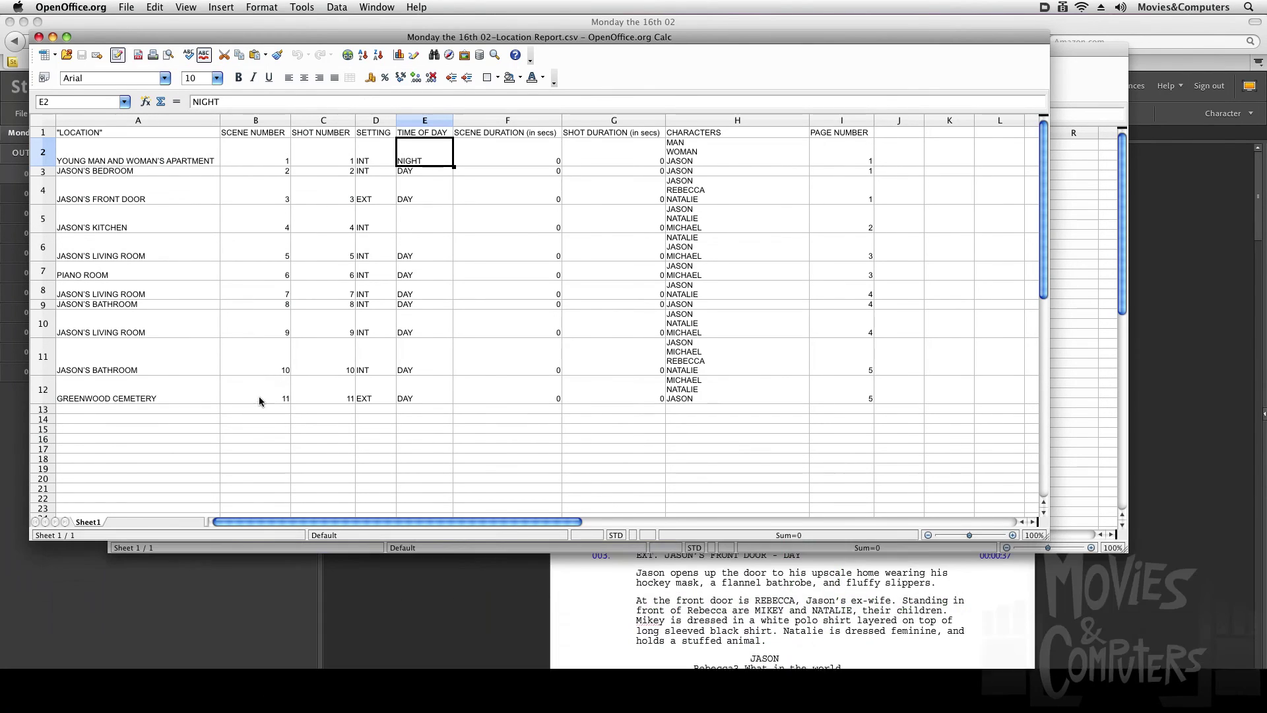
click(259, 629)
- Choose Production > Camera Shot to bring up the Template Change backup prompt
click(193, 117)
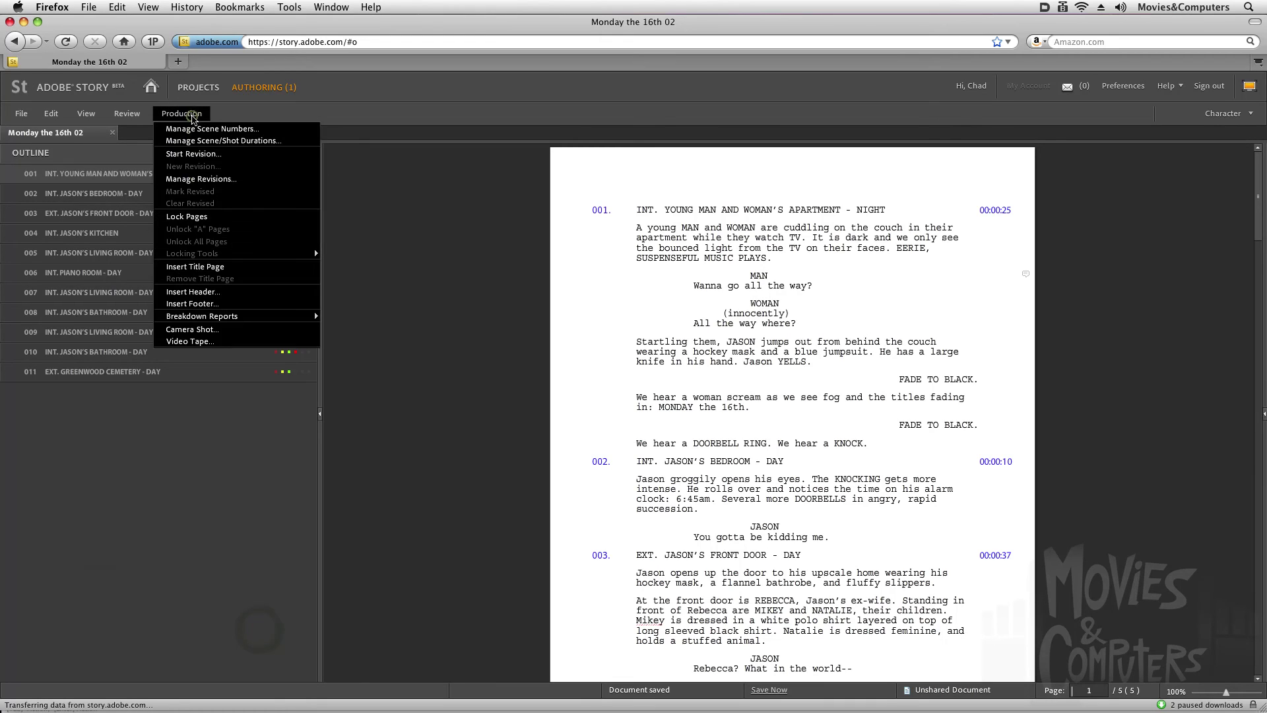
click(190, 329)
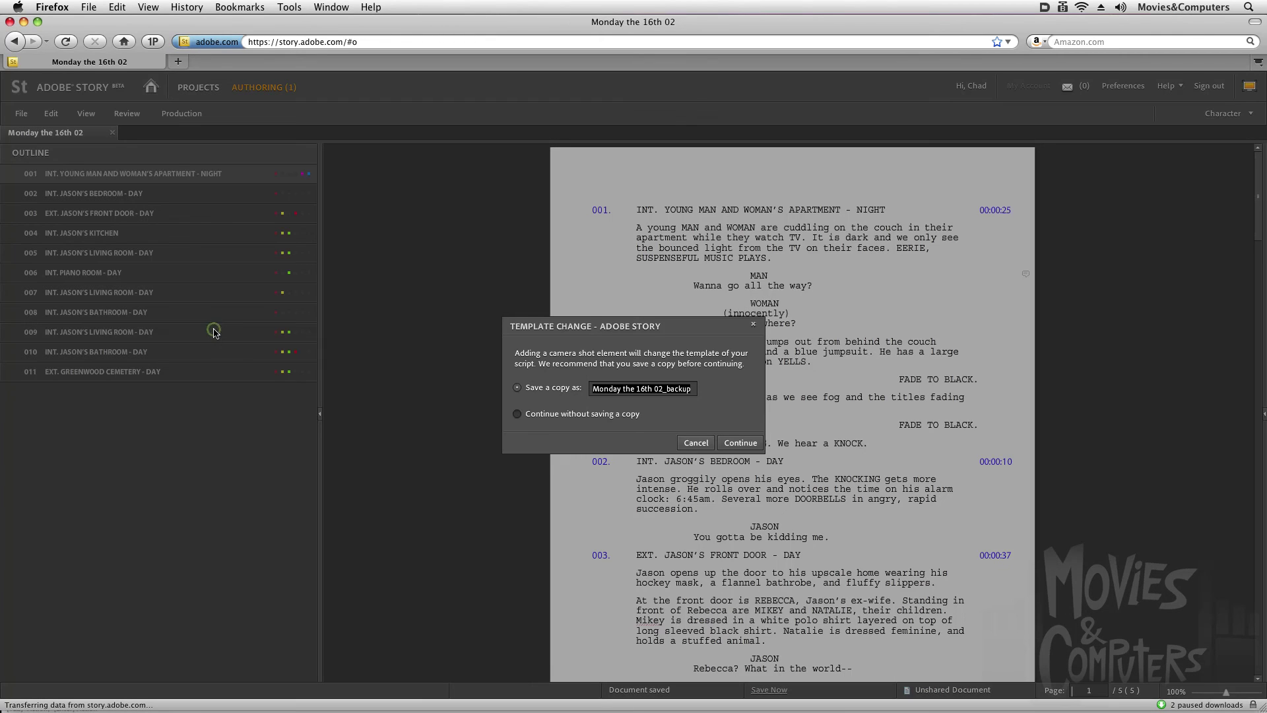